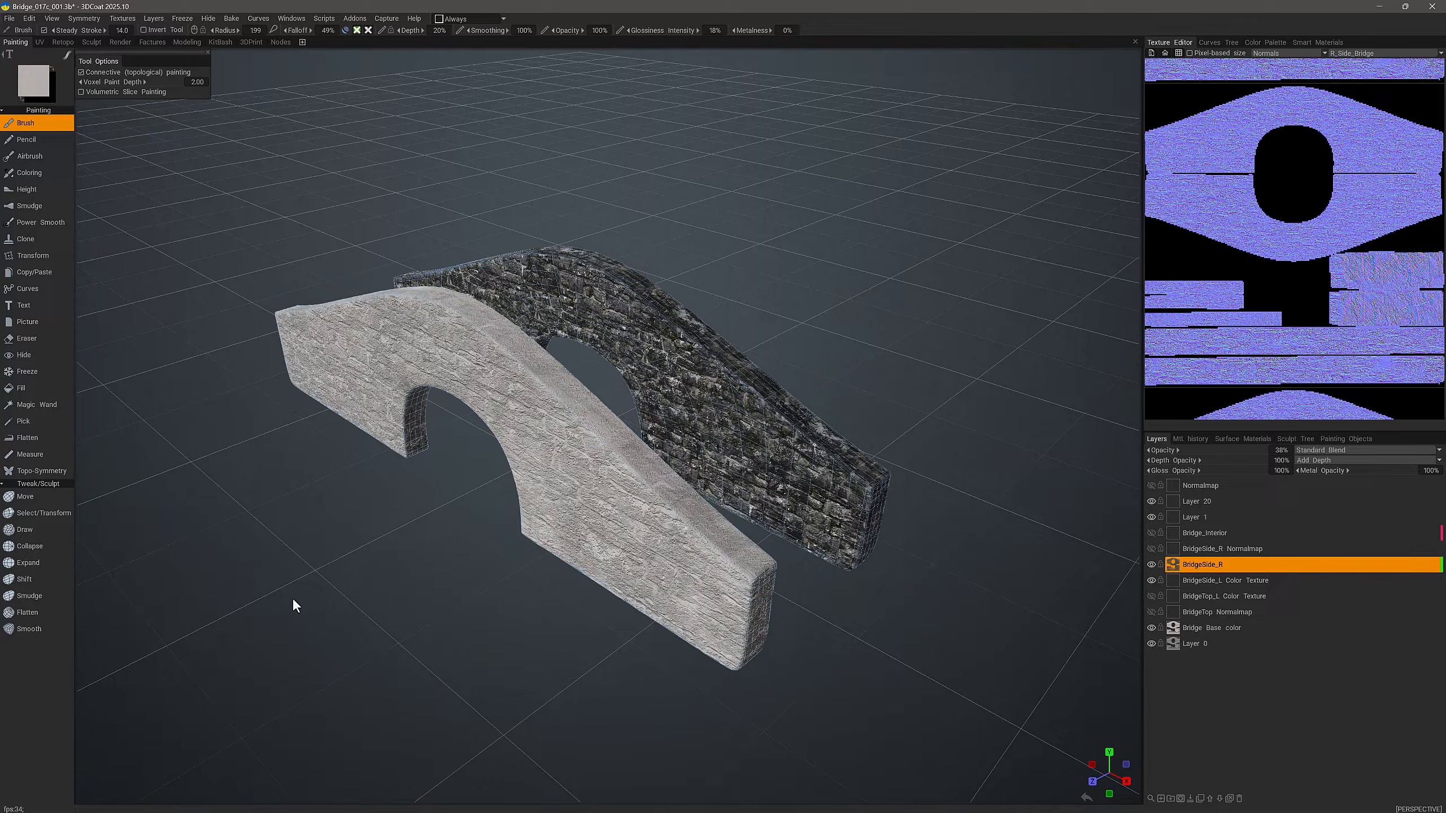
# Step: Toggle the brush's paint channels on the BridgeSide_R layer, leaving glossiness enabled with depth and color disabled
pyautogui.click(357, 31)
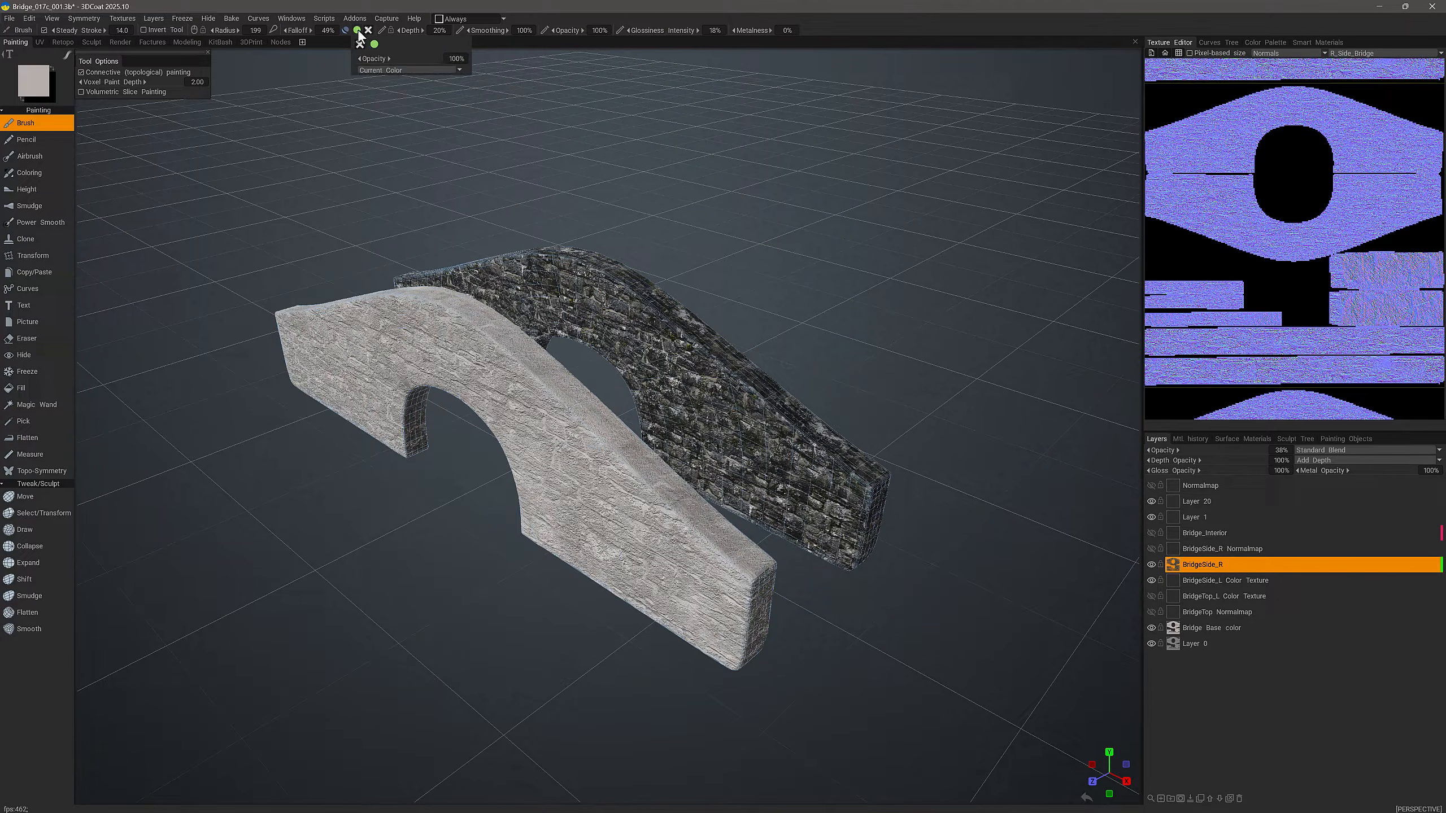
pyautogui.click(368, 30)
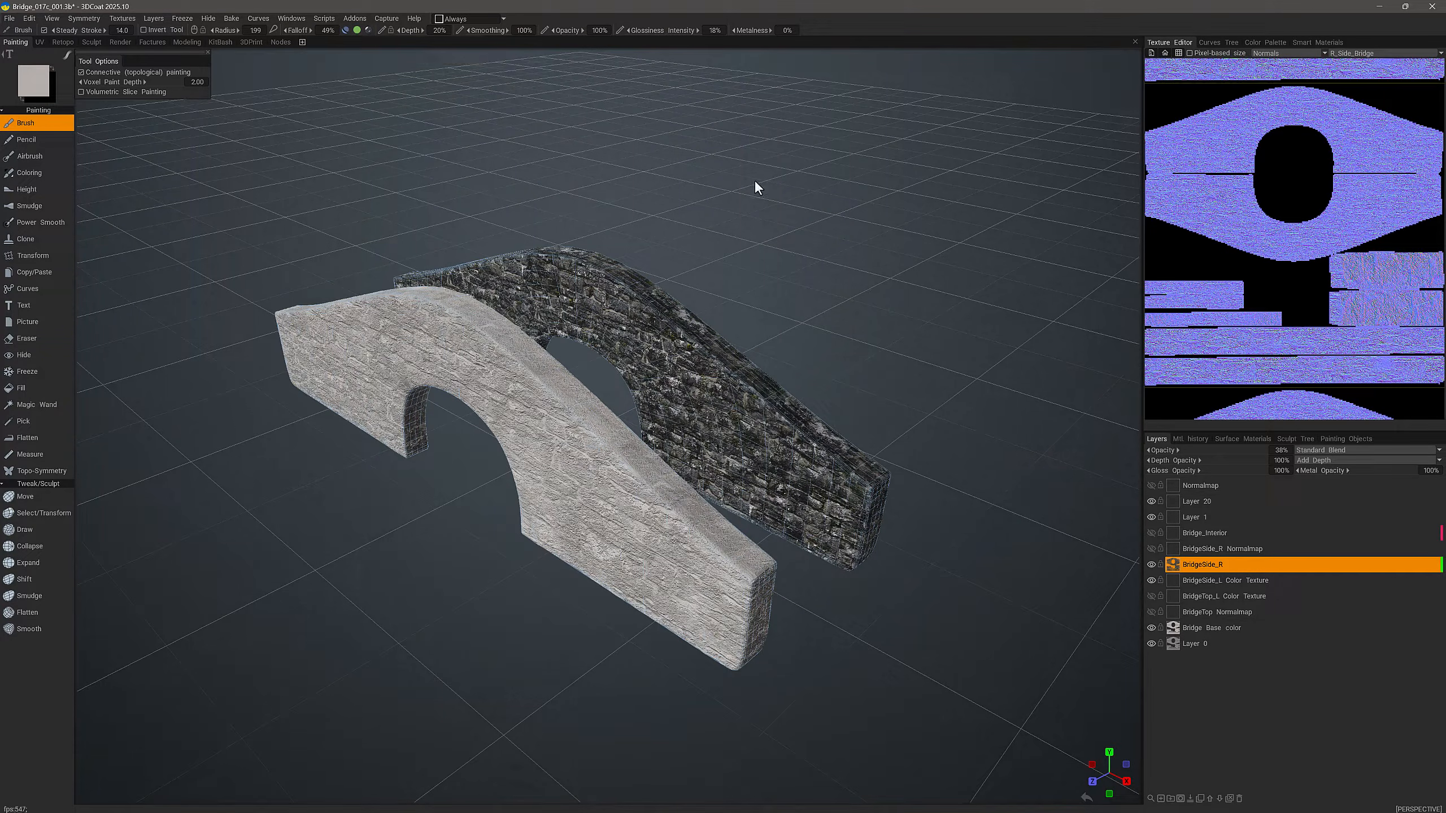
pyautogui.click(1217, 567)
pyautogui.moveTo(357, 35)
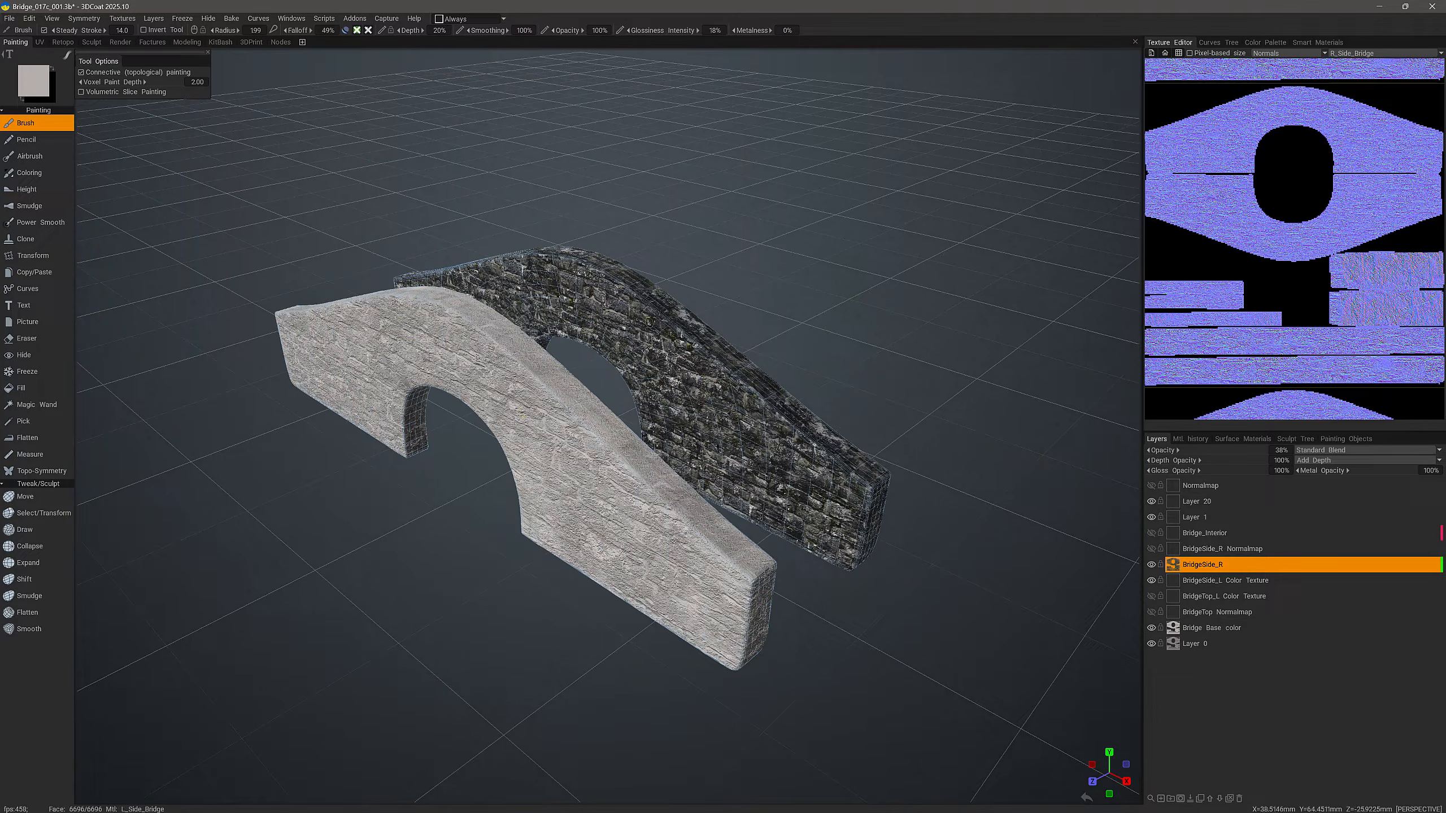
pyautogui.click(345, 30)
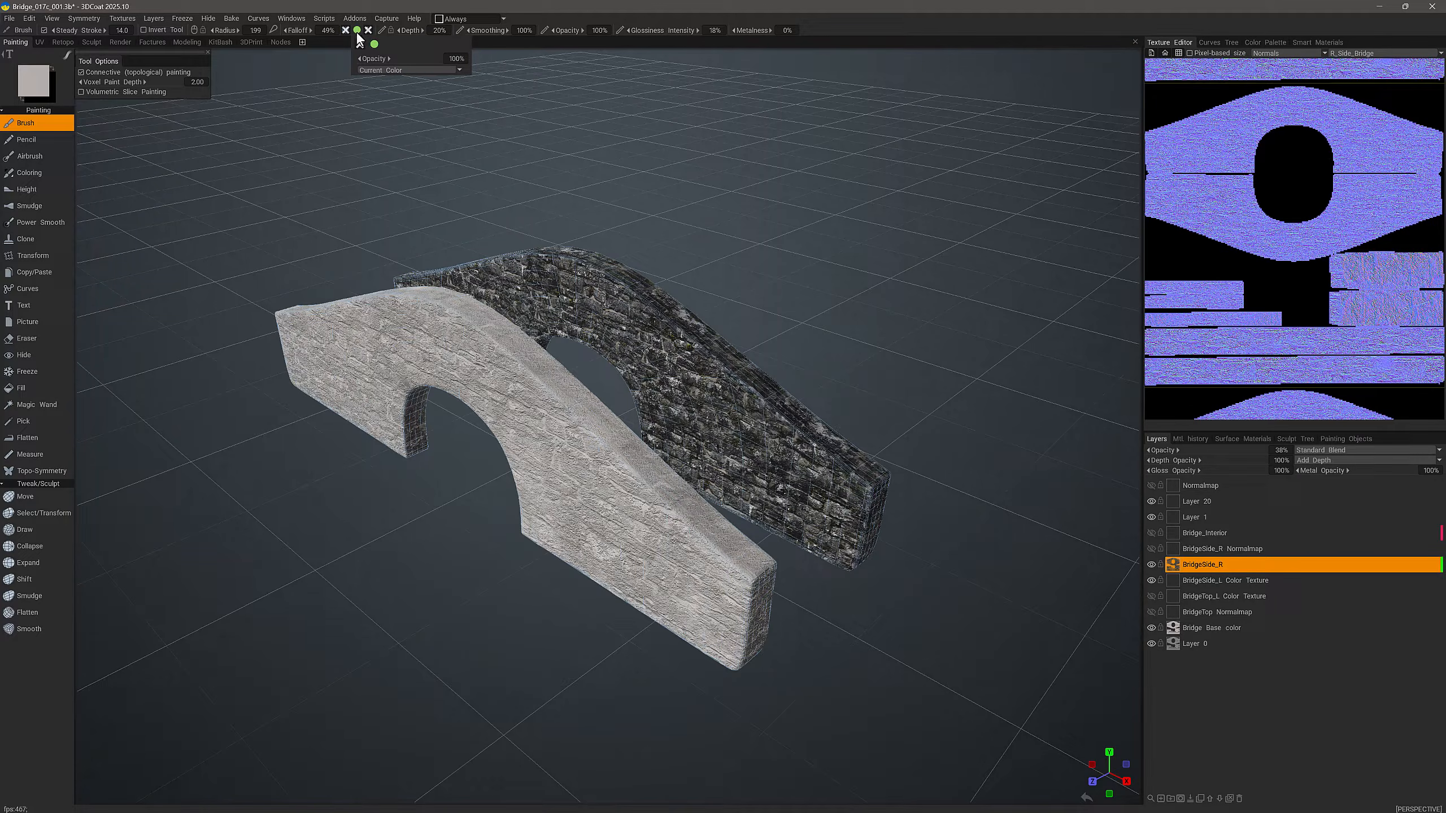
pyautogui.click(357, 30)
pyautogui.moveTo(369, 31)
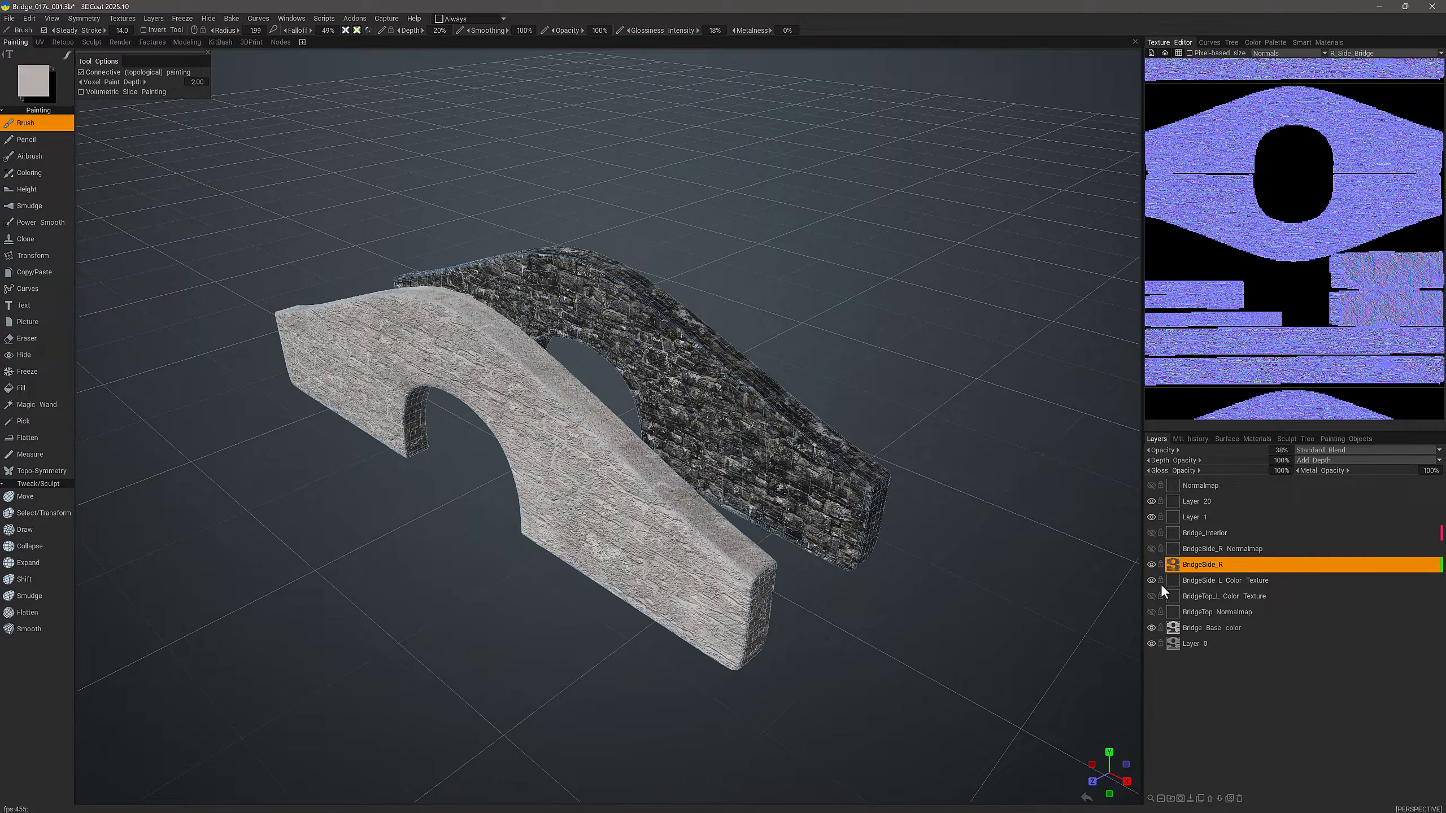
# Step: Start Copy Channels with the BridgeSide_R Normalmap layer active, setting the source to BridgeSide_R's Depth channel
pyautogui.click(1195, 564)
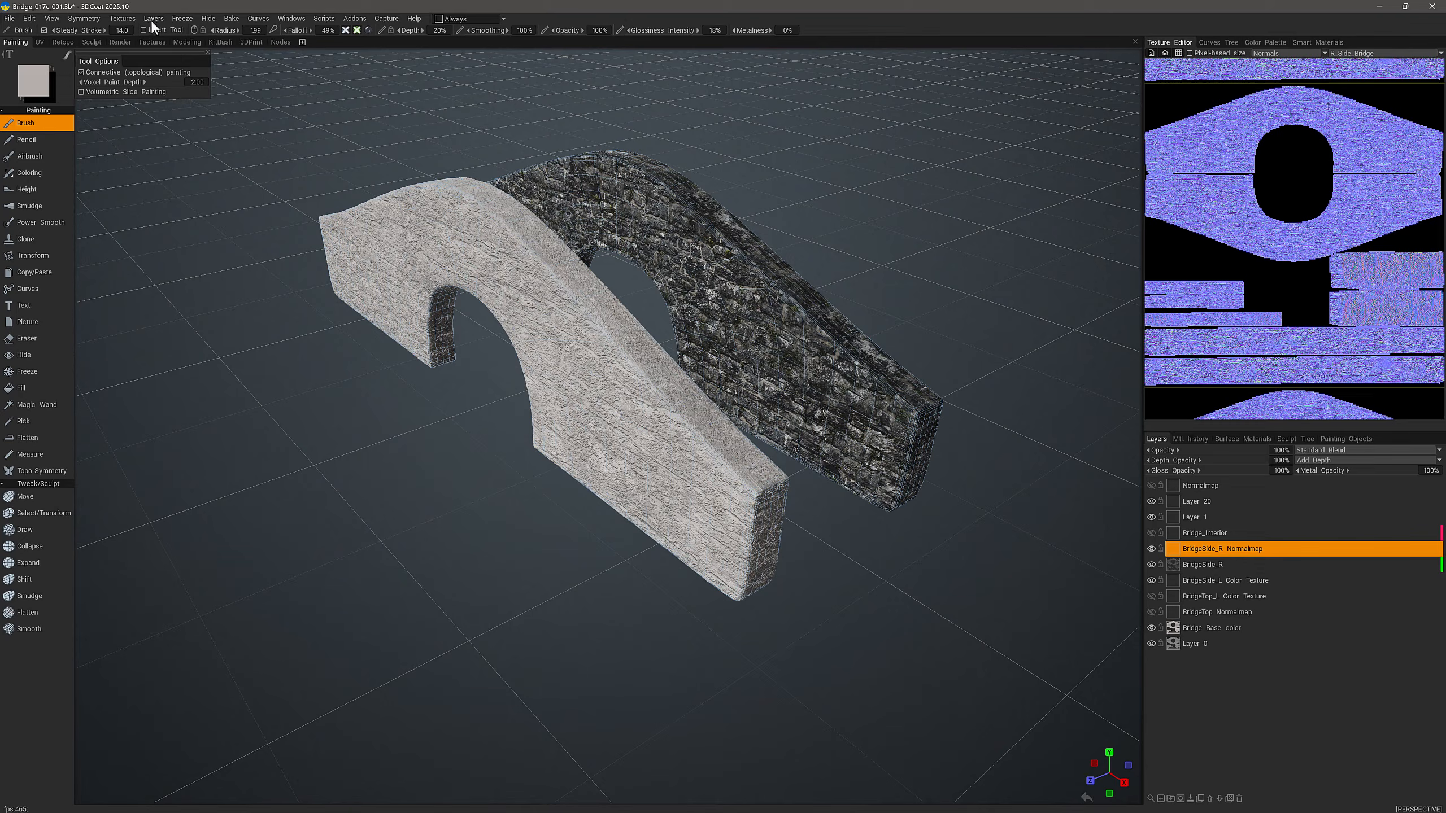
pyautogui.click(153, 18)
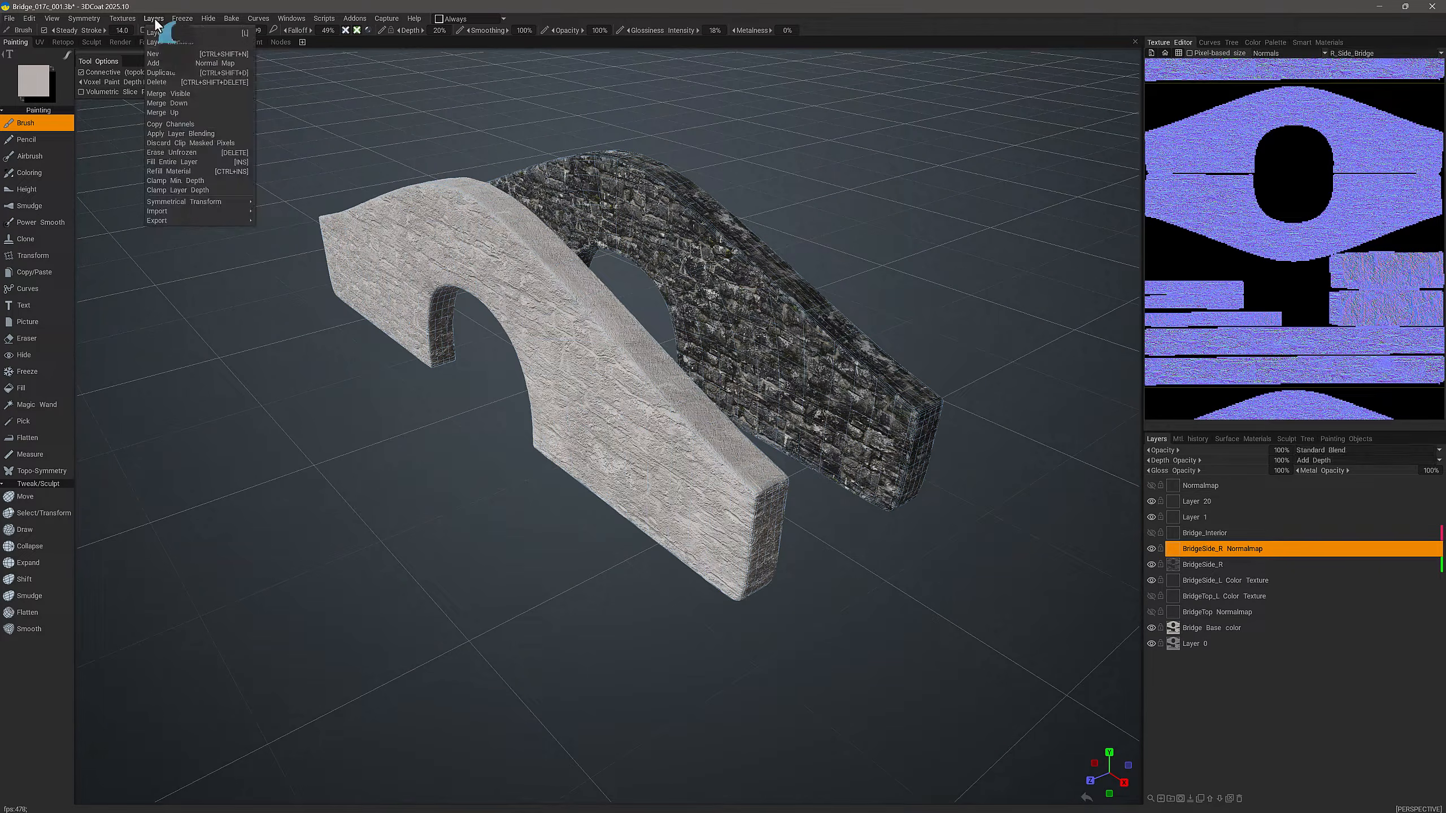
pyautogui.click(190, 126)
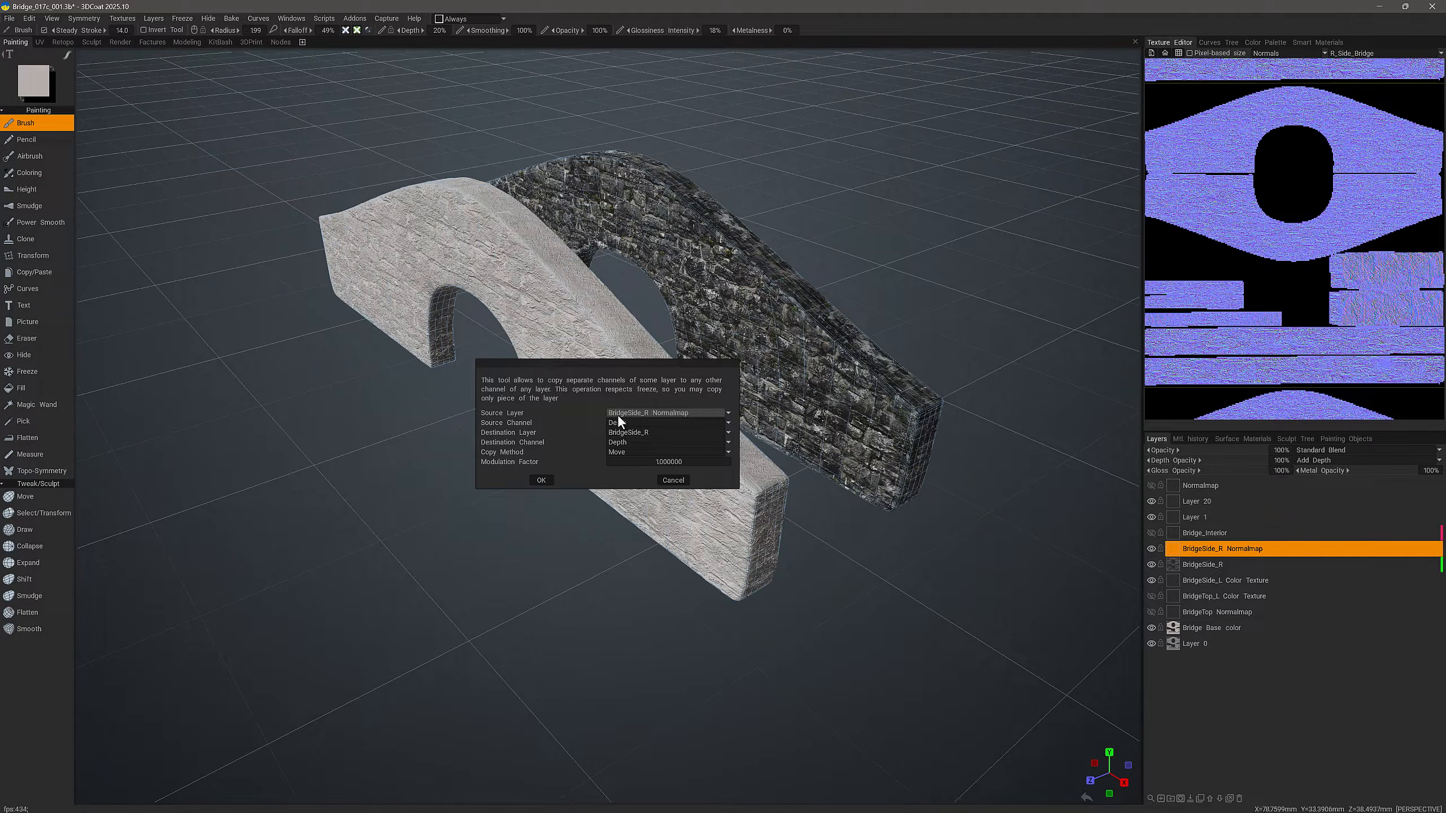
pyautogui.click(653, 413)
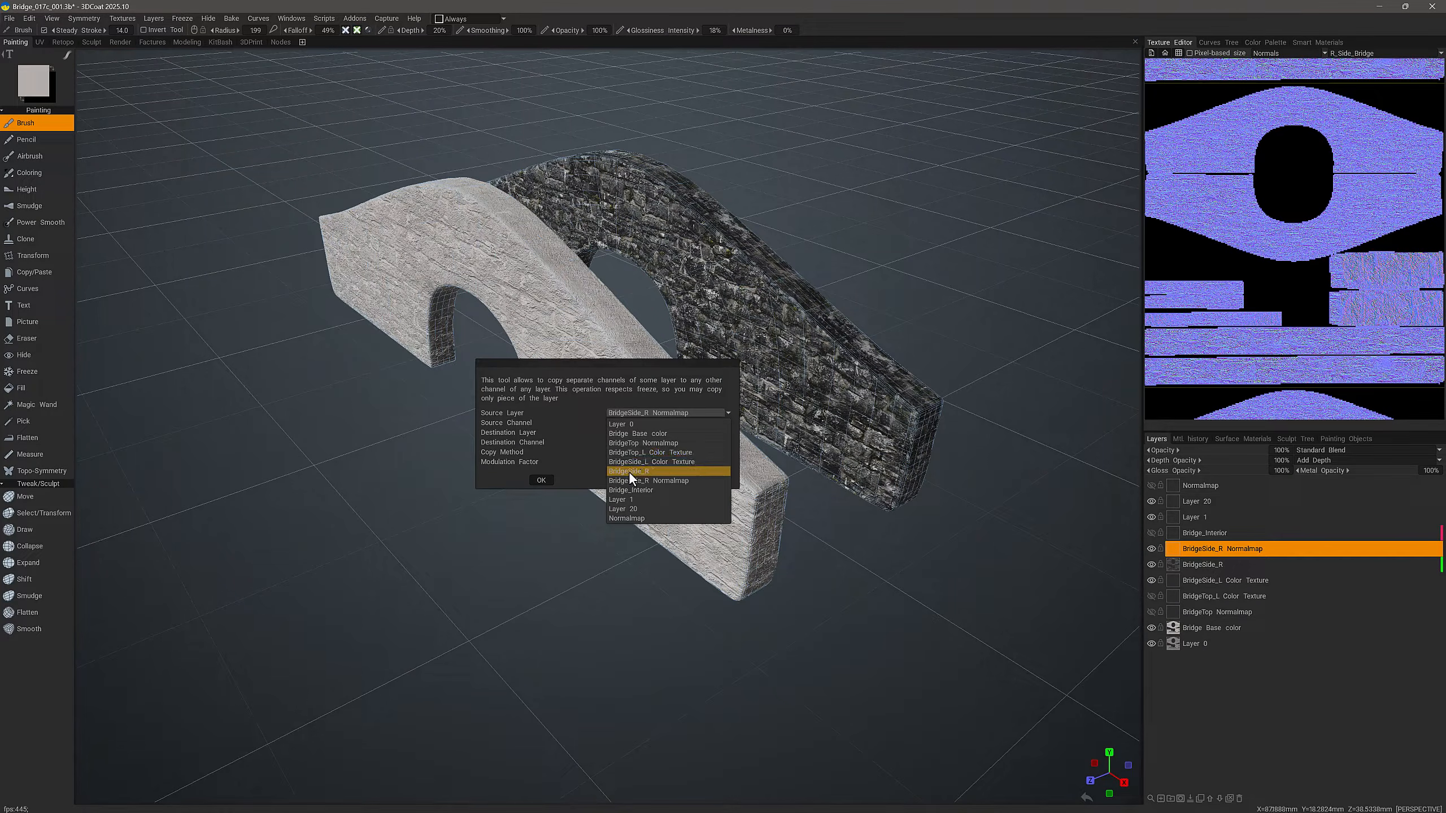
pyautogui.click(646, 471)
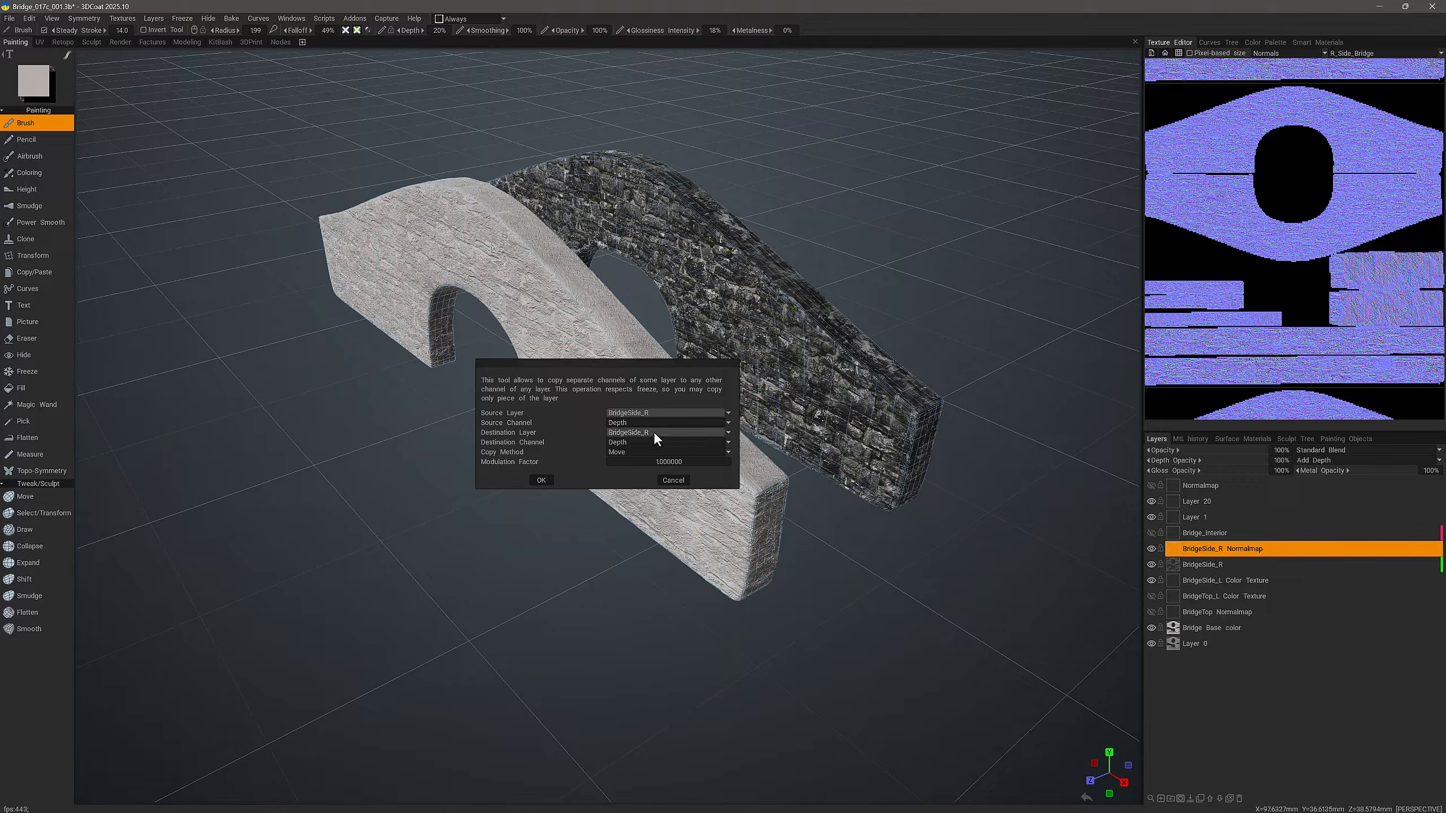
pyautogui.click(645, 422)
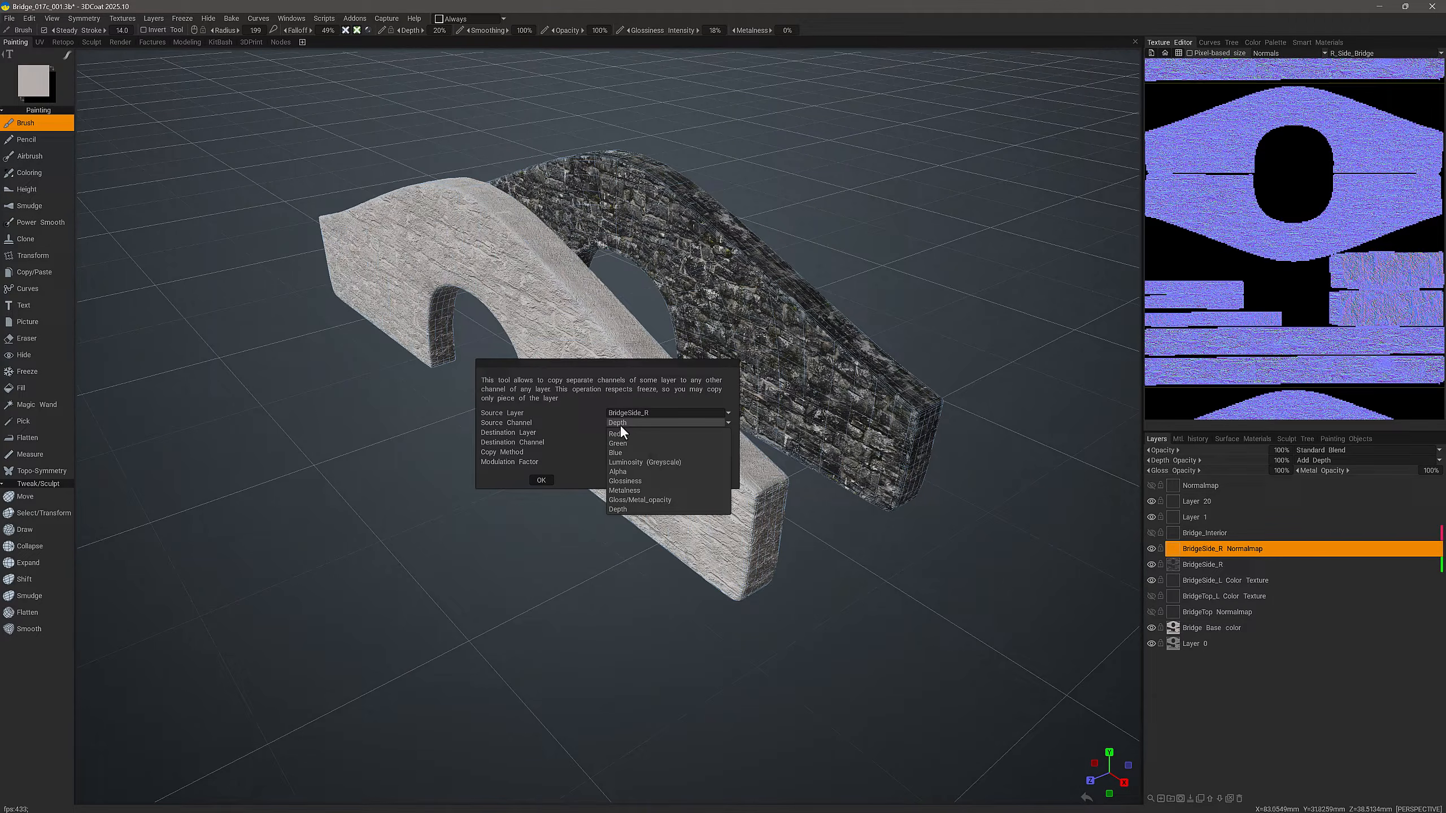
pyautogui.click(632, 509)
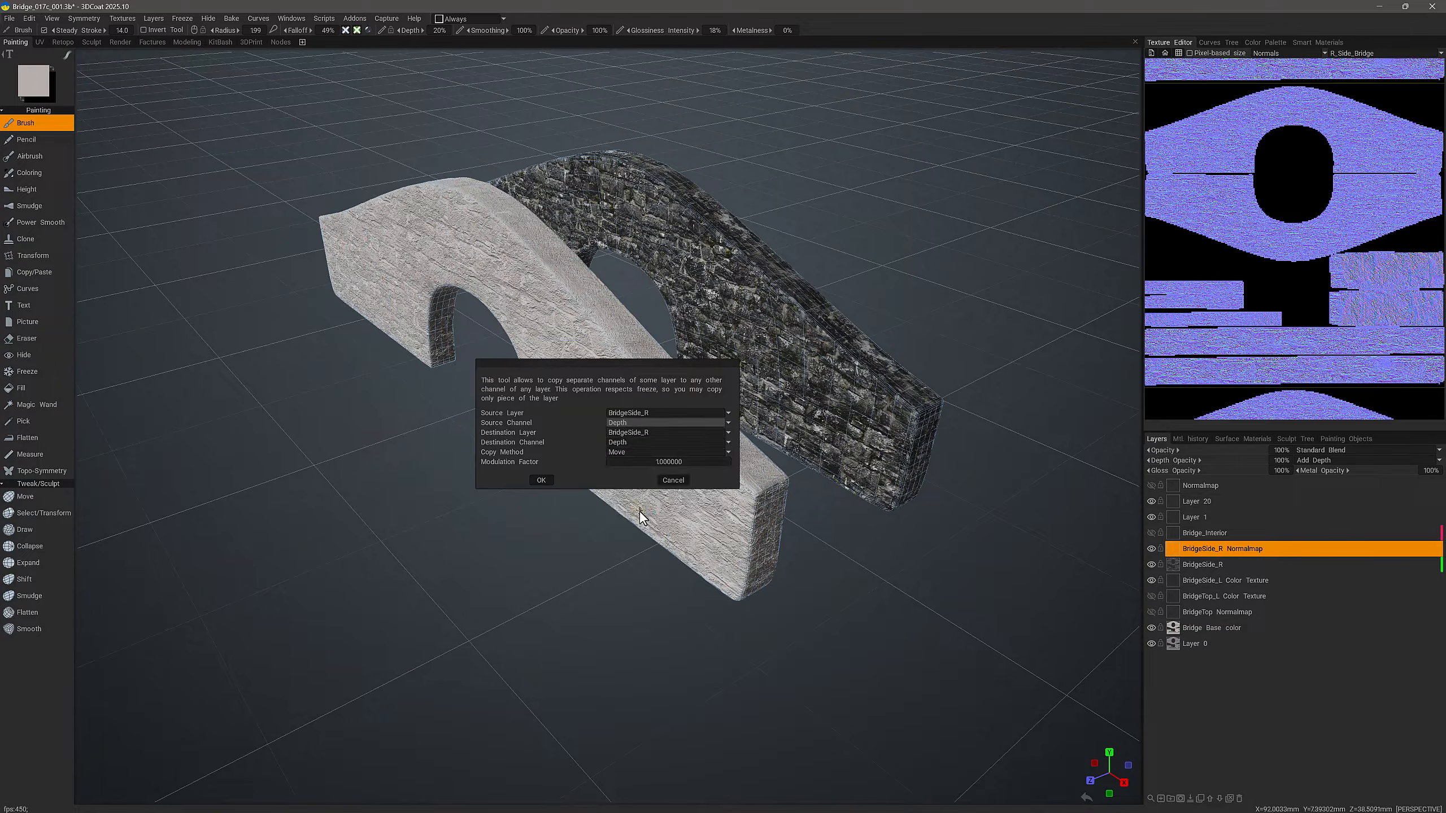
# Step: Transfer the depth to the Depth channel of BridgeSide_R Normalmap using the Move copy method
pyautogui.click(657, 431)
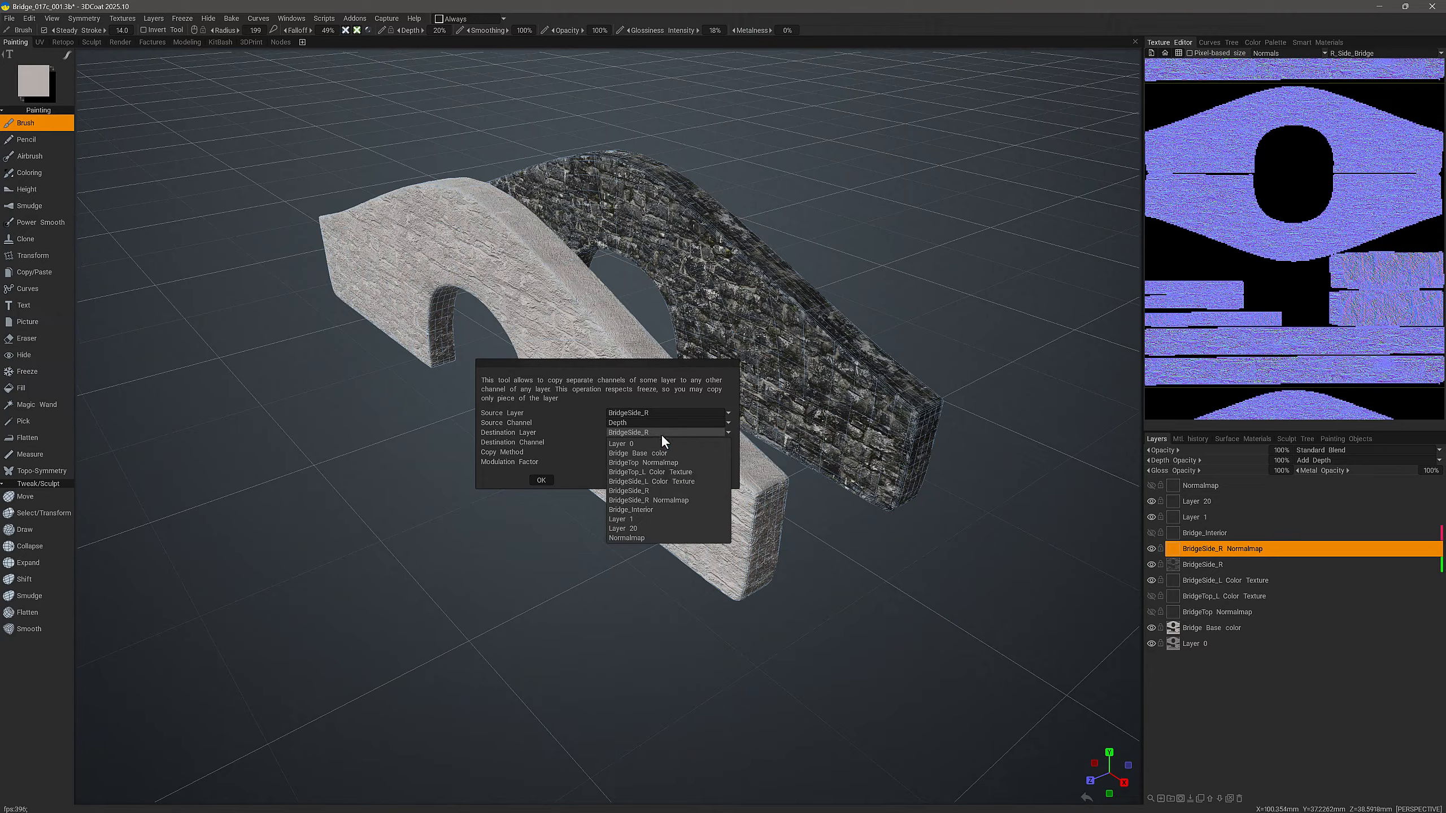
pyautogui.click(662, 501)
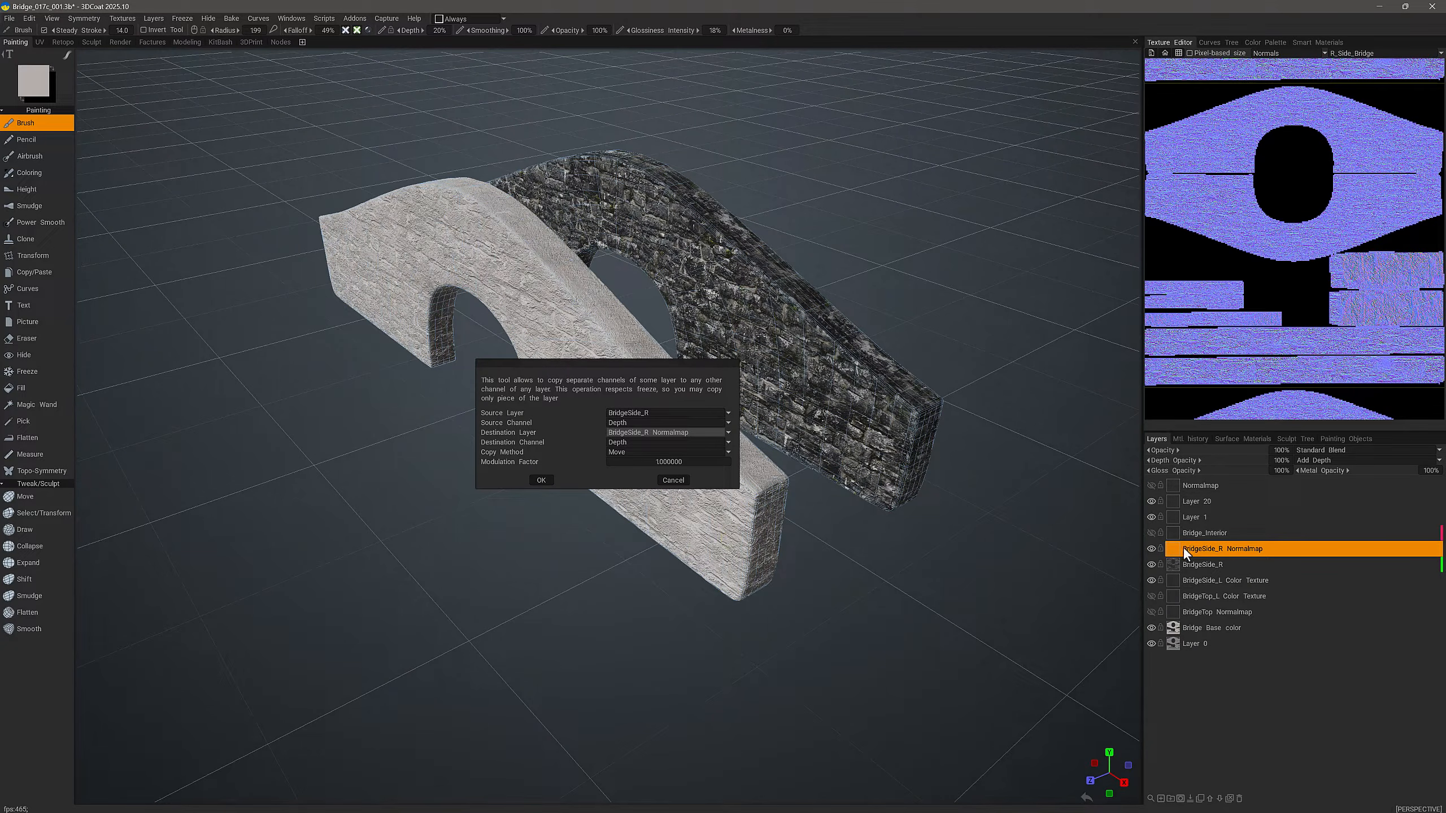
pyautogui.click(631, 451)
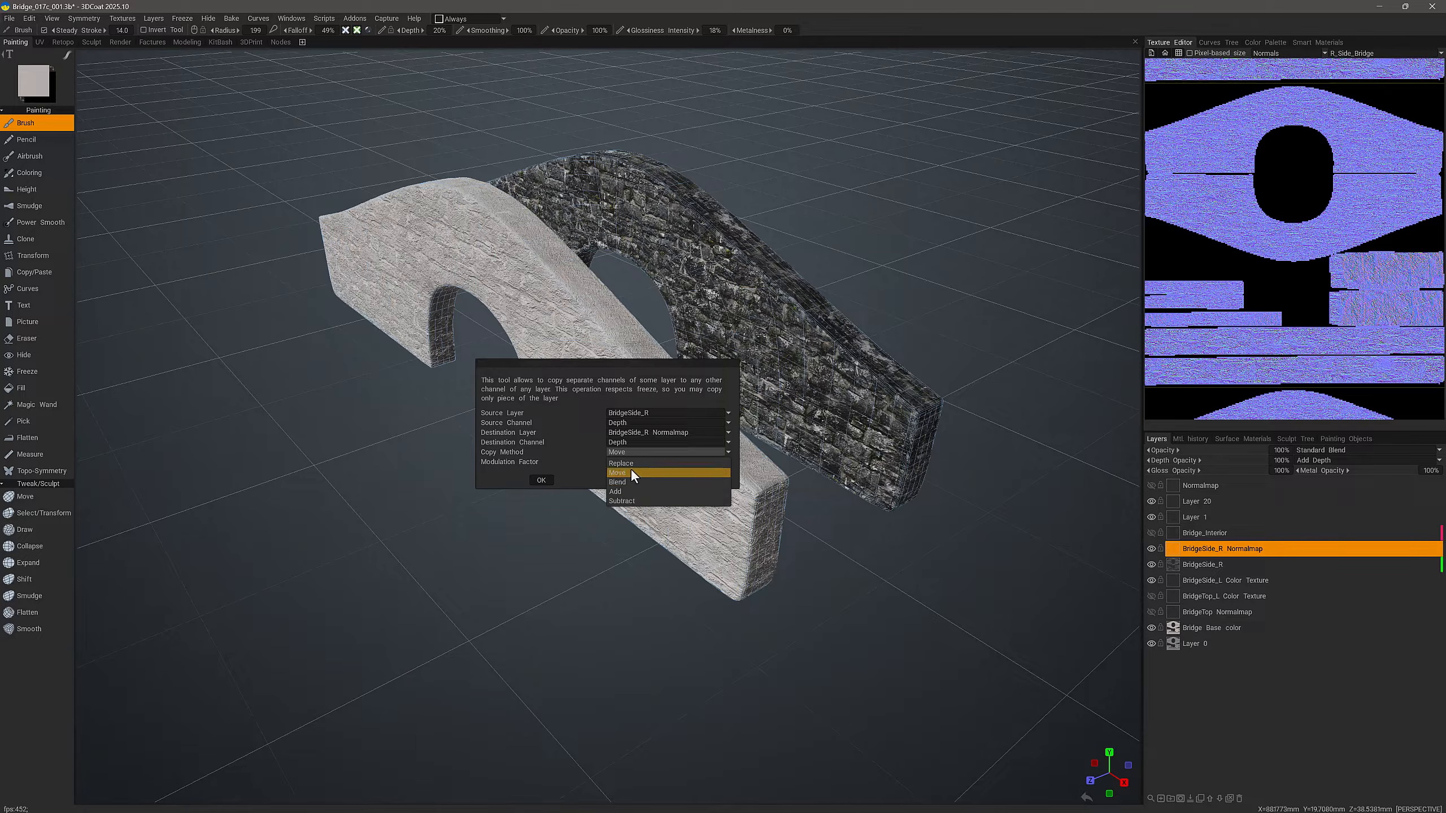
pyautogui.click(621, 473)
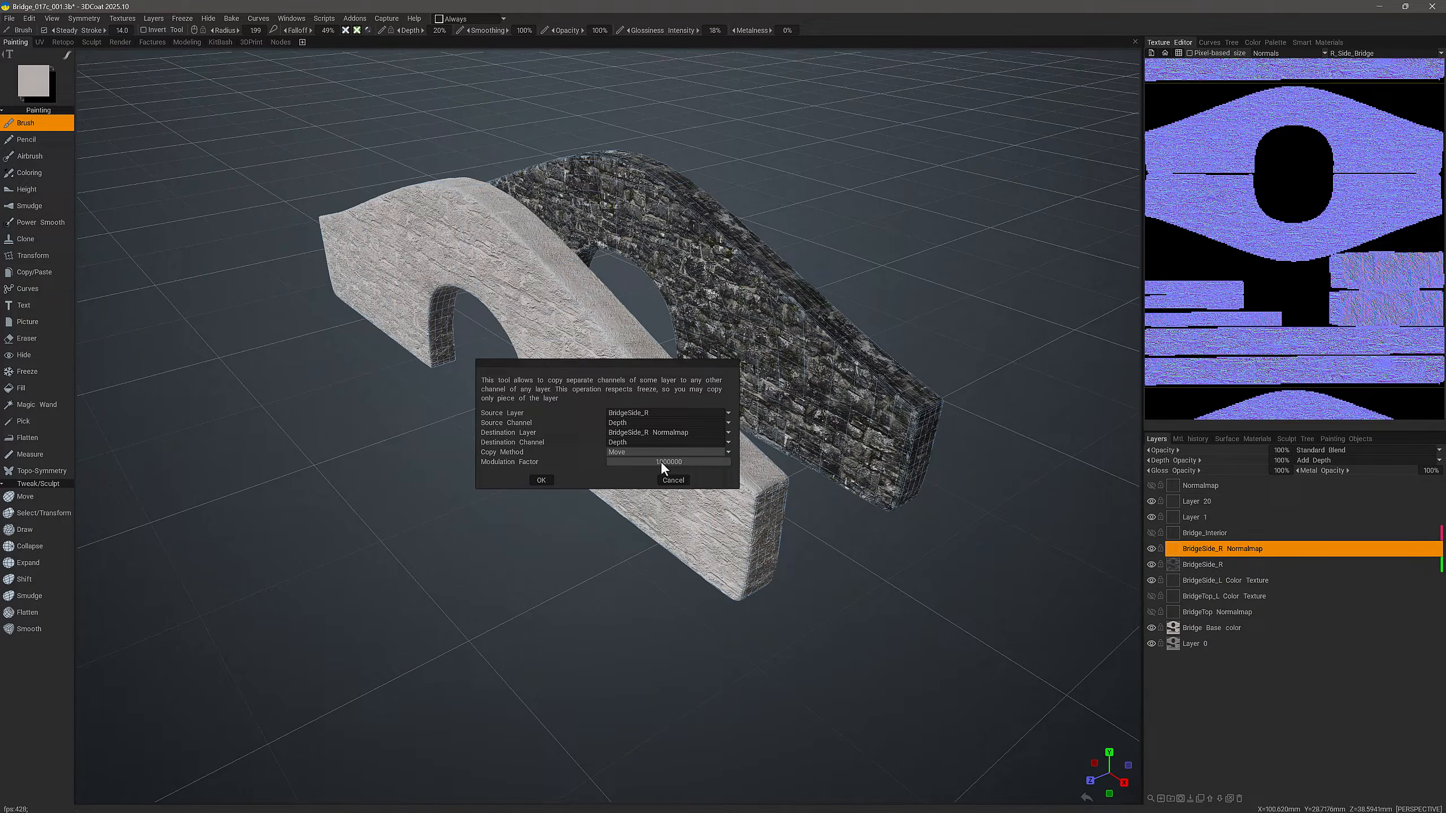
pyautogui.click(540, 480)
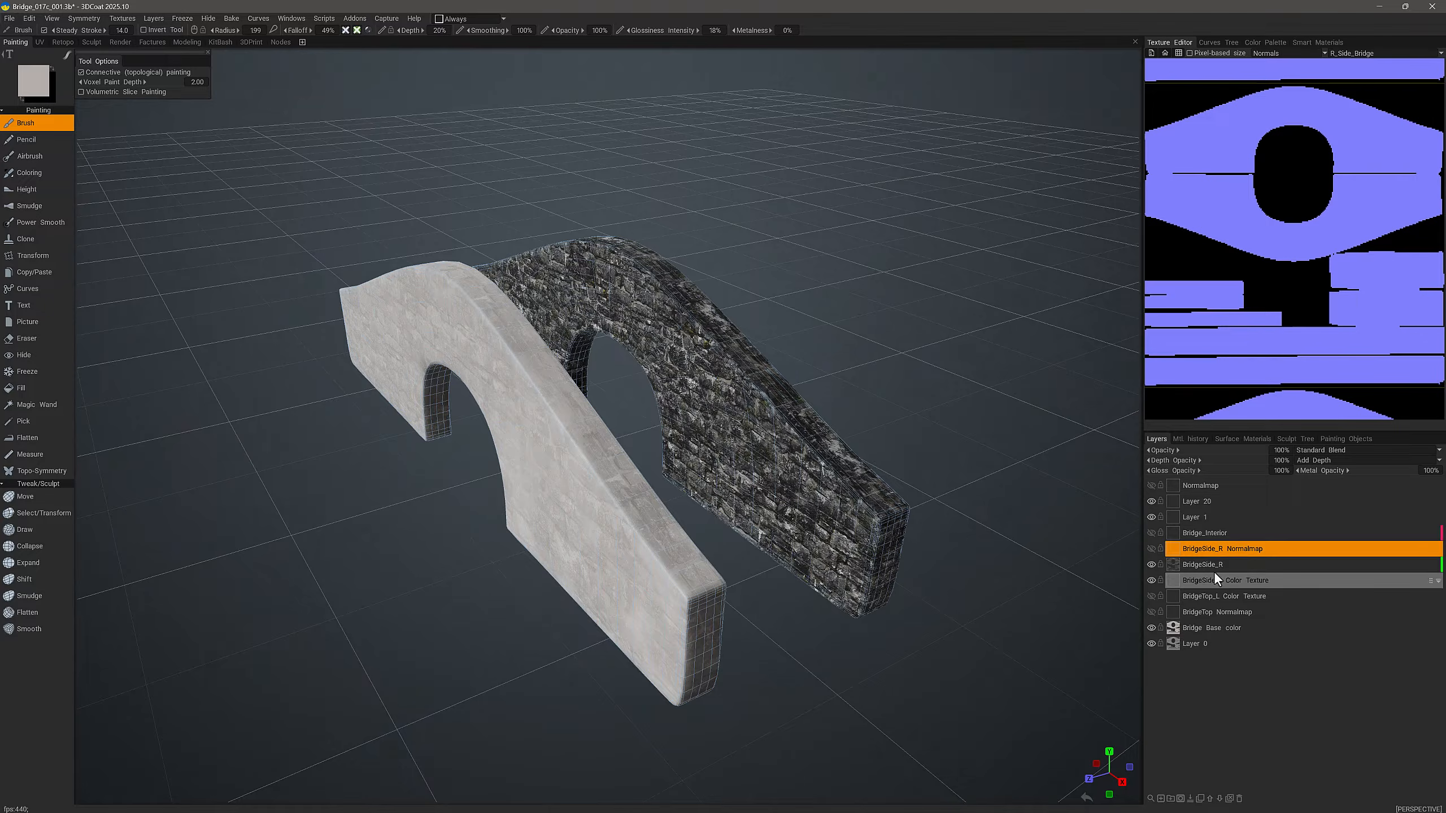
# Step: Lower the BridgeSide_R layer's opacity to 23%, hide that layer, and show and select BridgeSide_R Normalmap
pyautogui.click(1213, 567)
pyautogui.moveTo(1245, 450); pyautogui.dragTo(1238, 450)
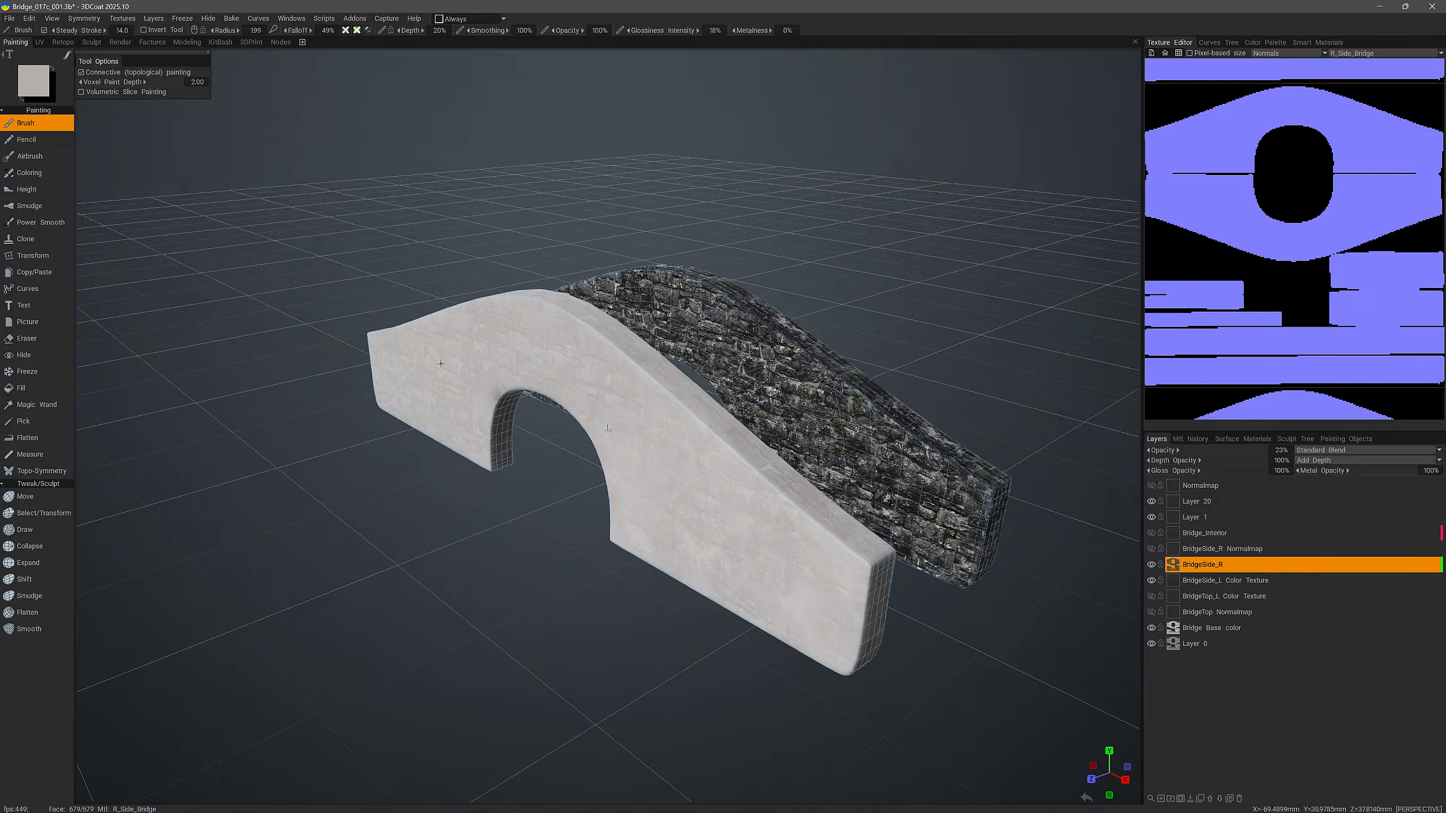
pyautogui.click(1151, 564)
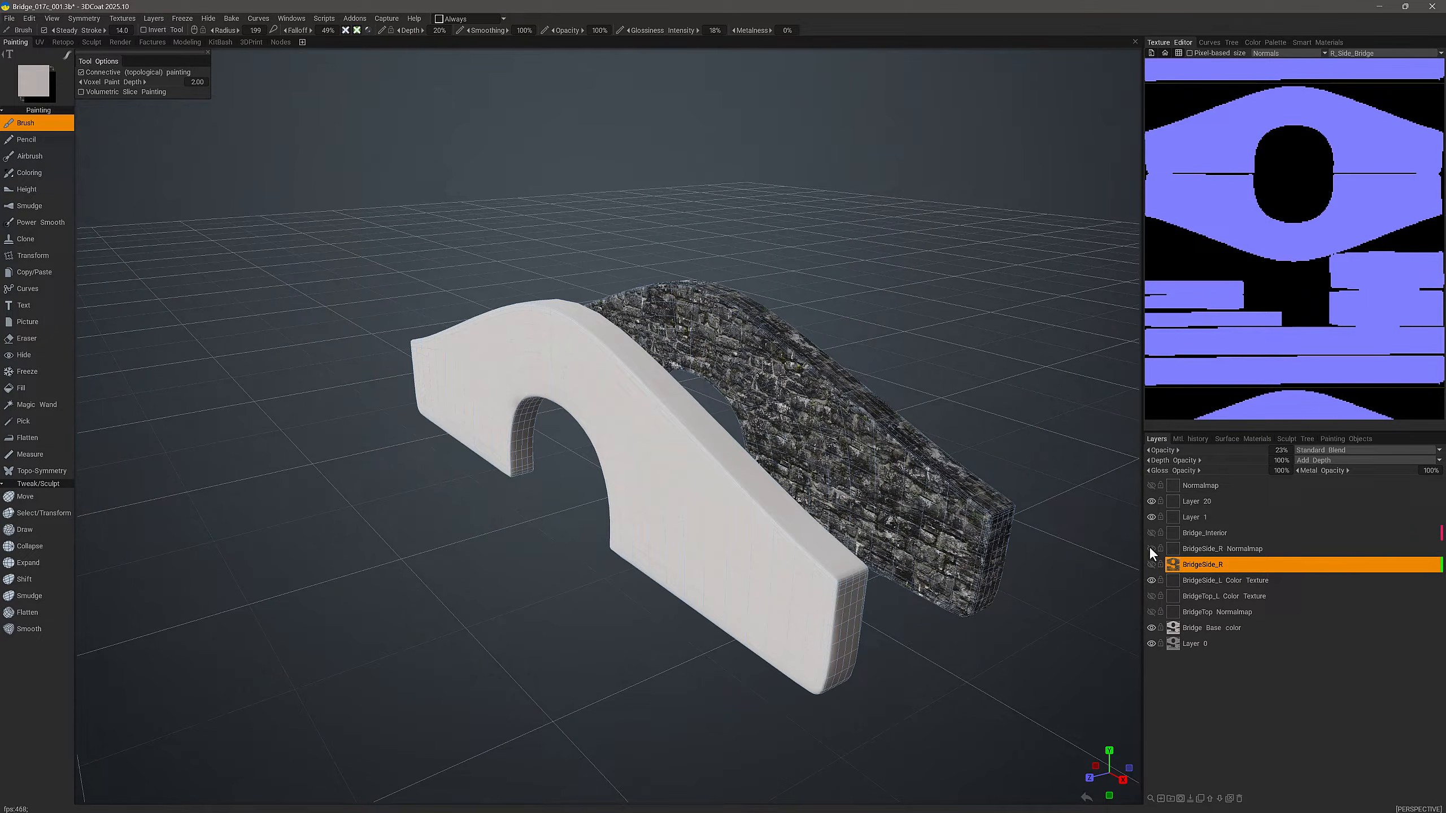
pyautogui.click(1150, 548)
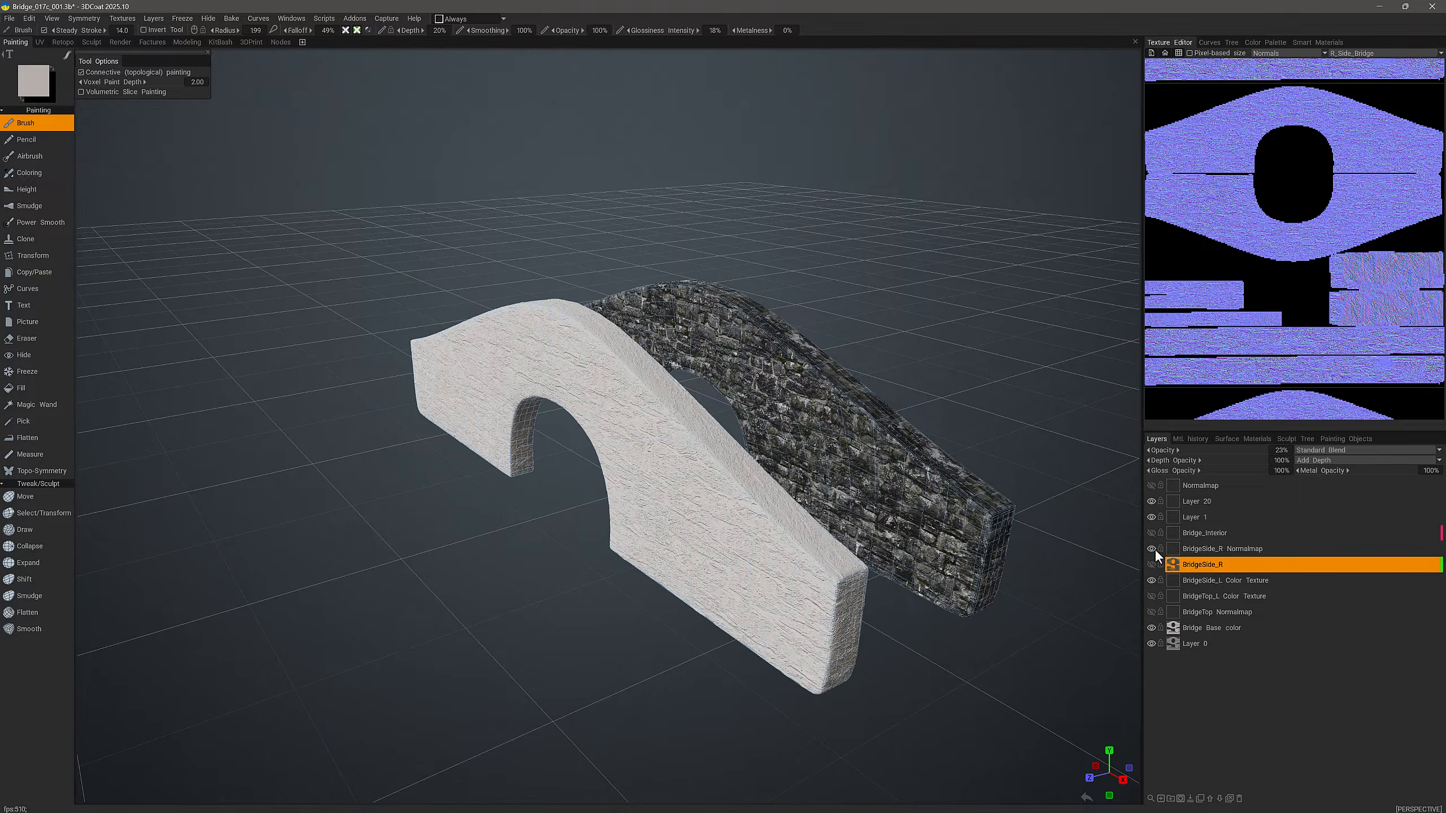
pyautogui.click(1204, 551)
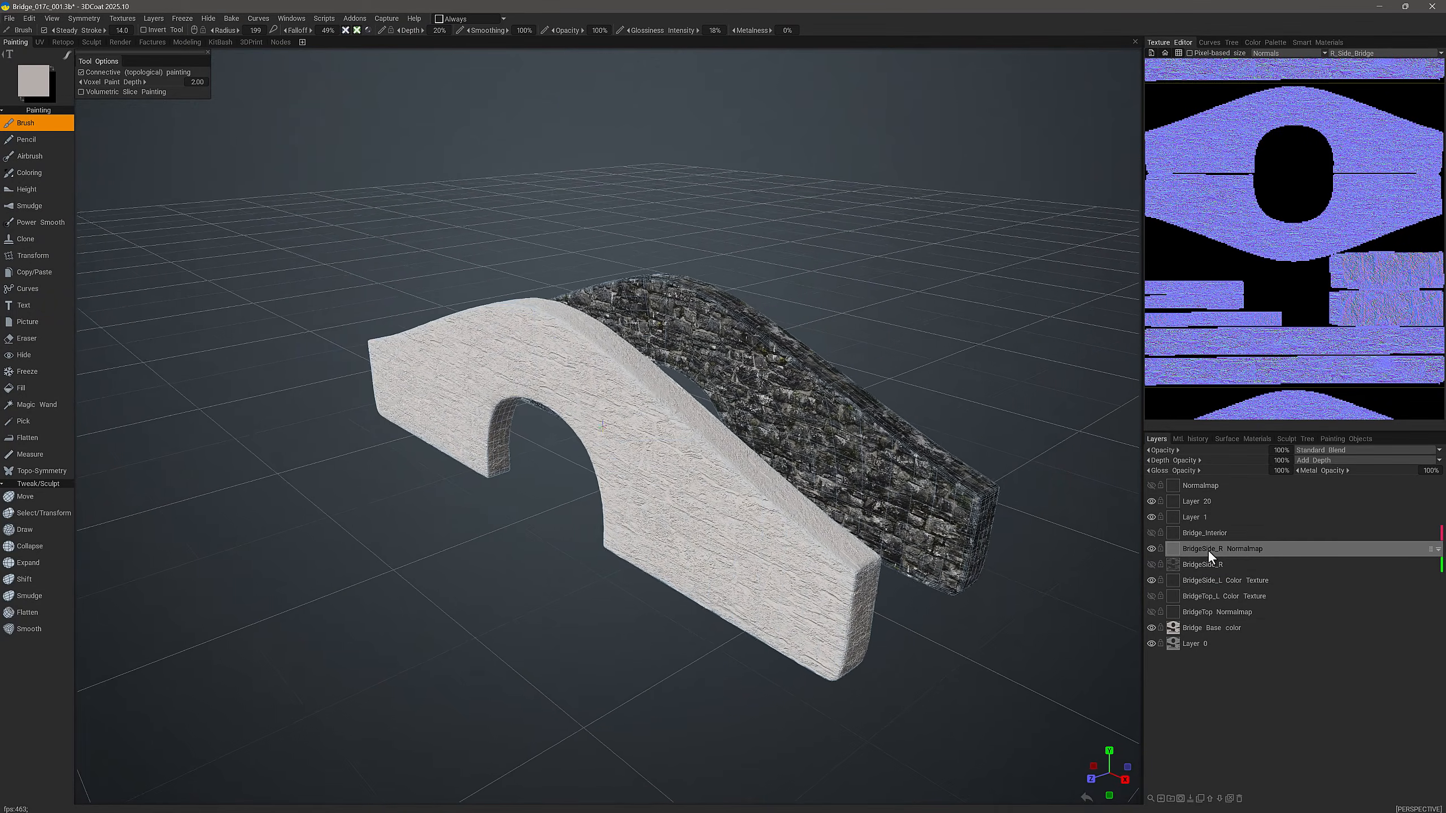
pyautogui.click(1202, 550)
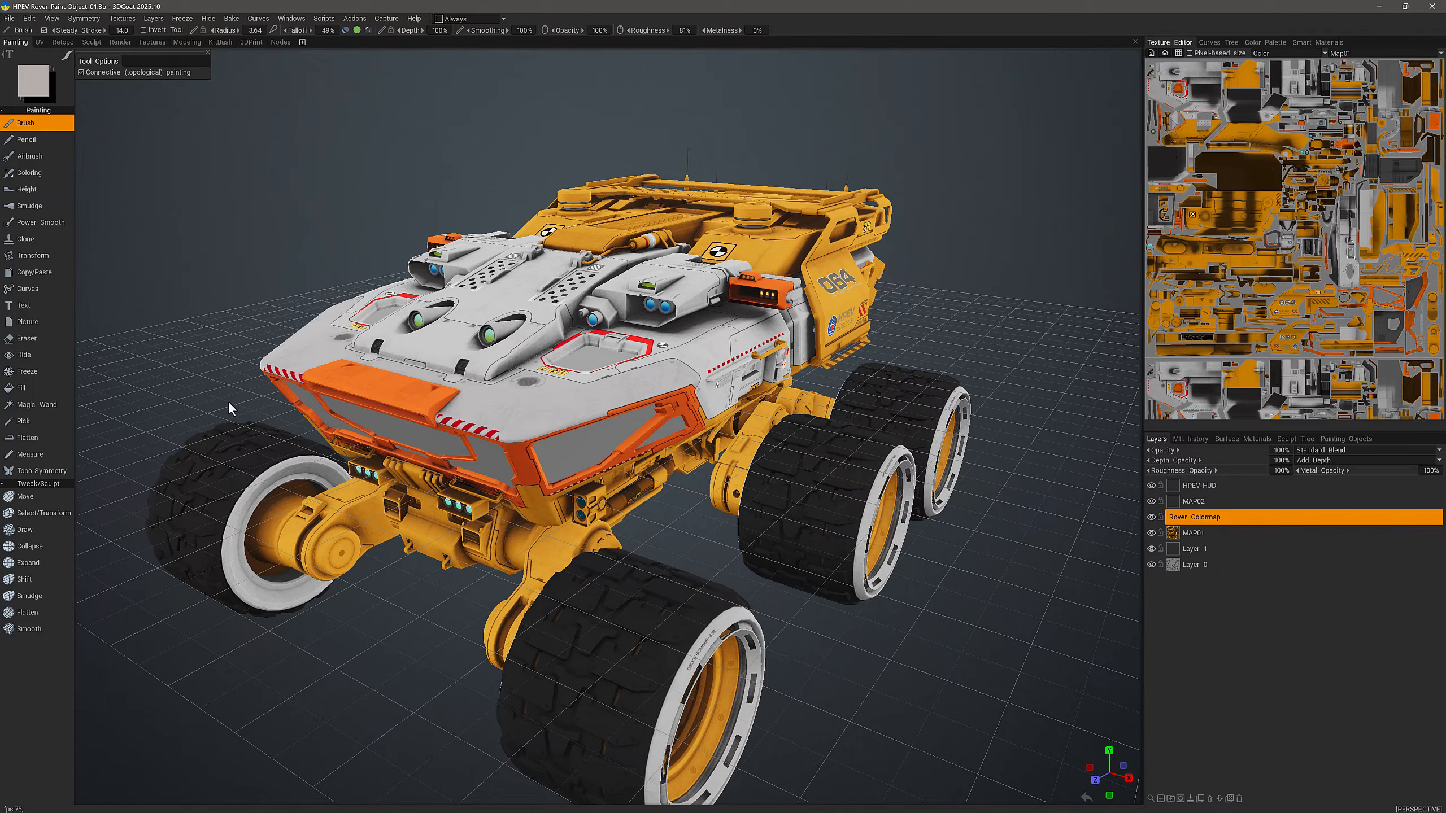
# Step: Open Copy Channels for the rover's MAP01 layer and set MAP01 as the source layer
pyautogui.click(1196, 533)
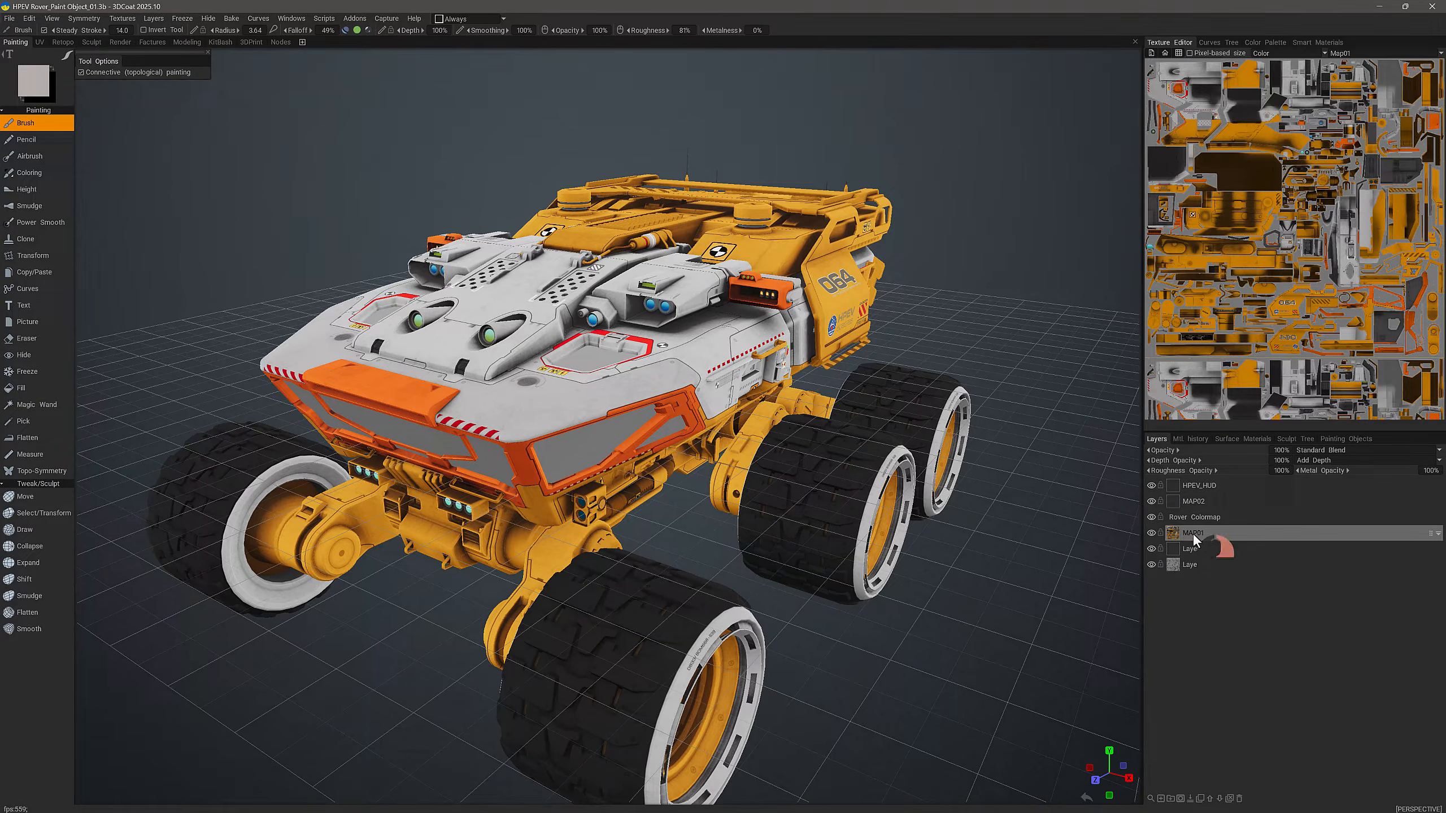
pyautogui.rightClick(1193, 533)
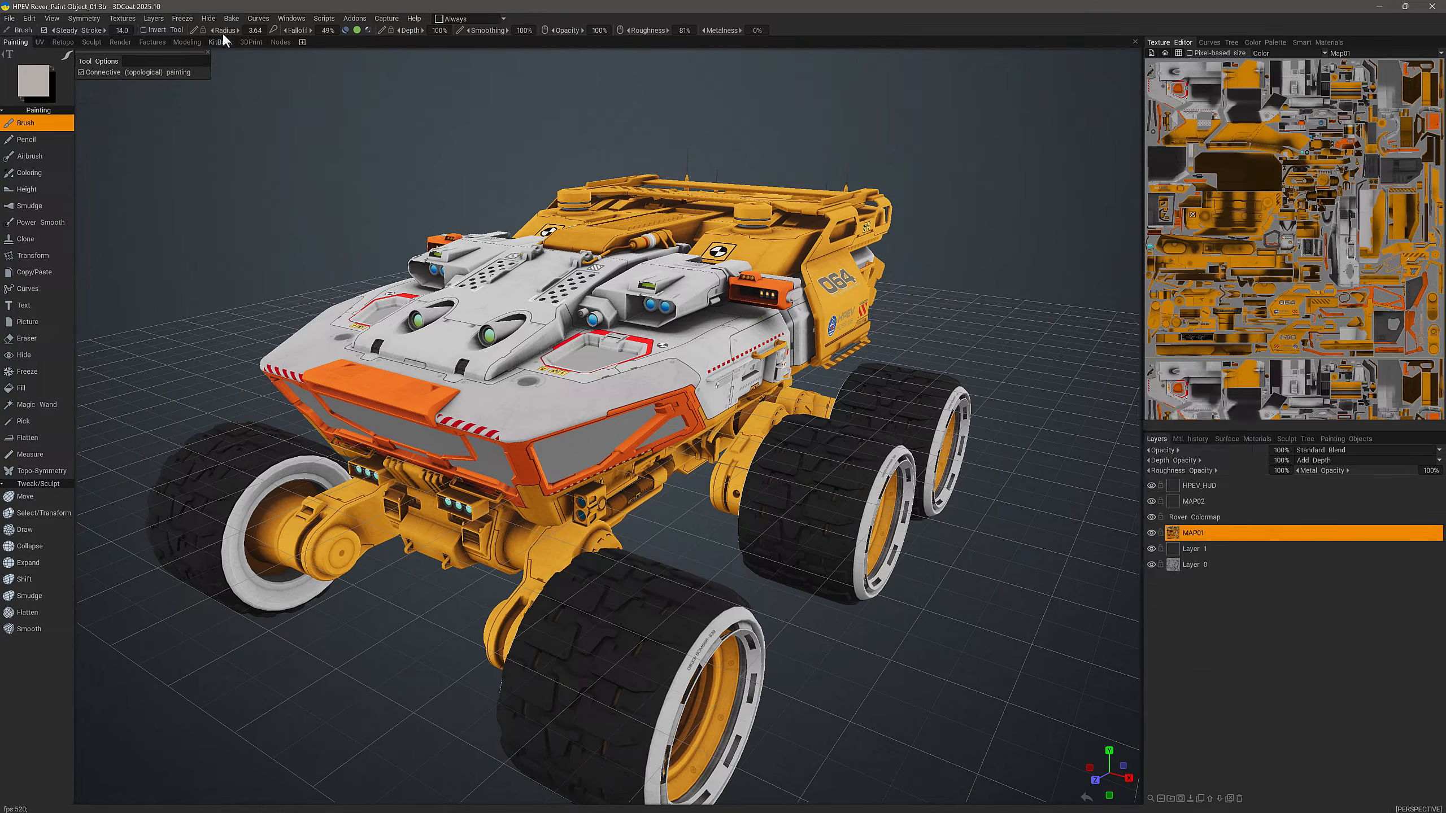
pyautogui.click(153, 18)
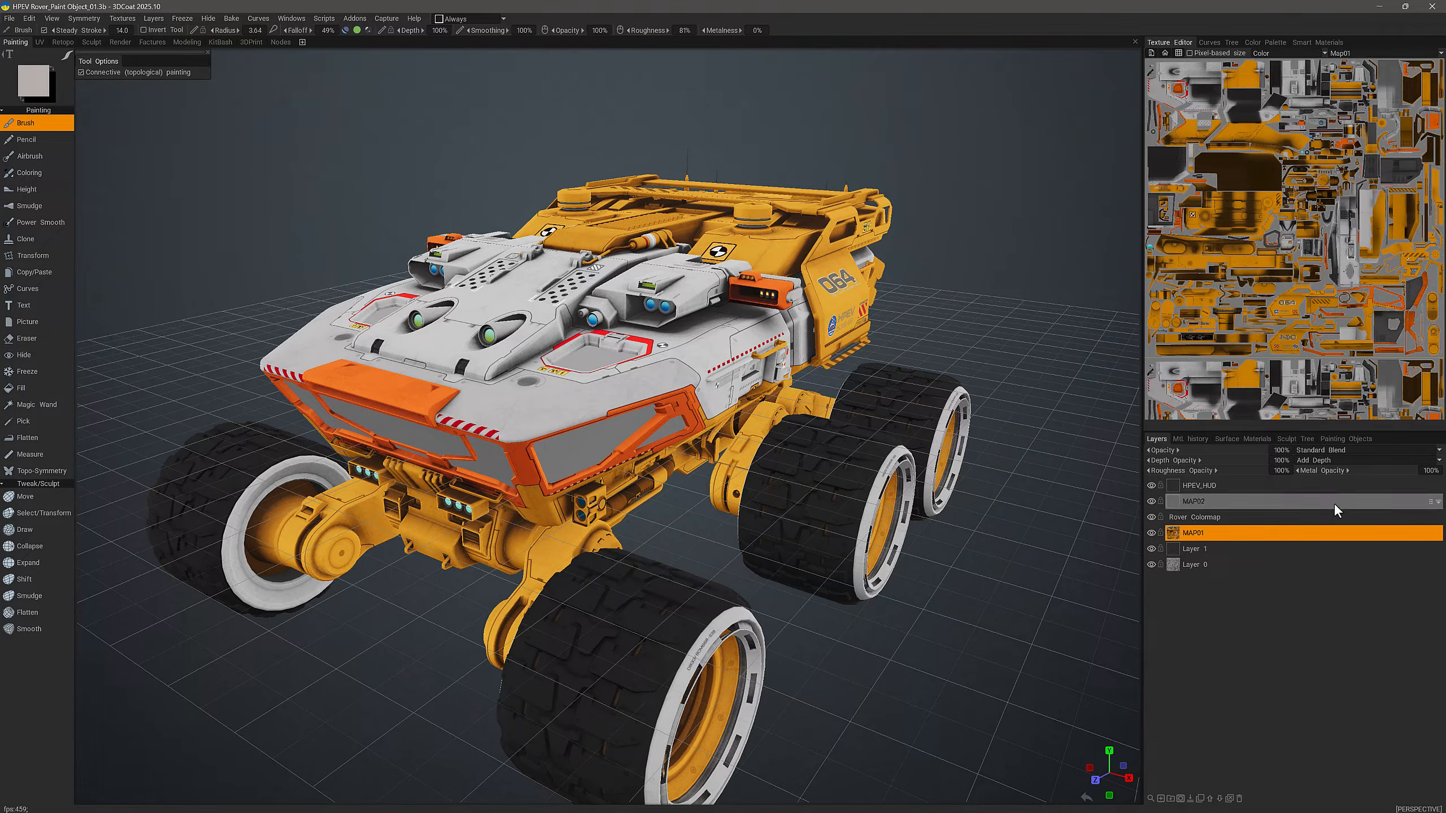
pyautogui.rightClick(1193, 534)
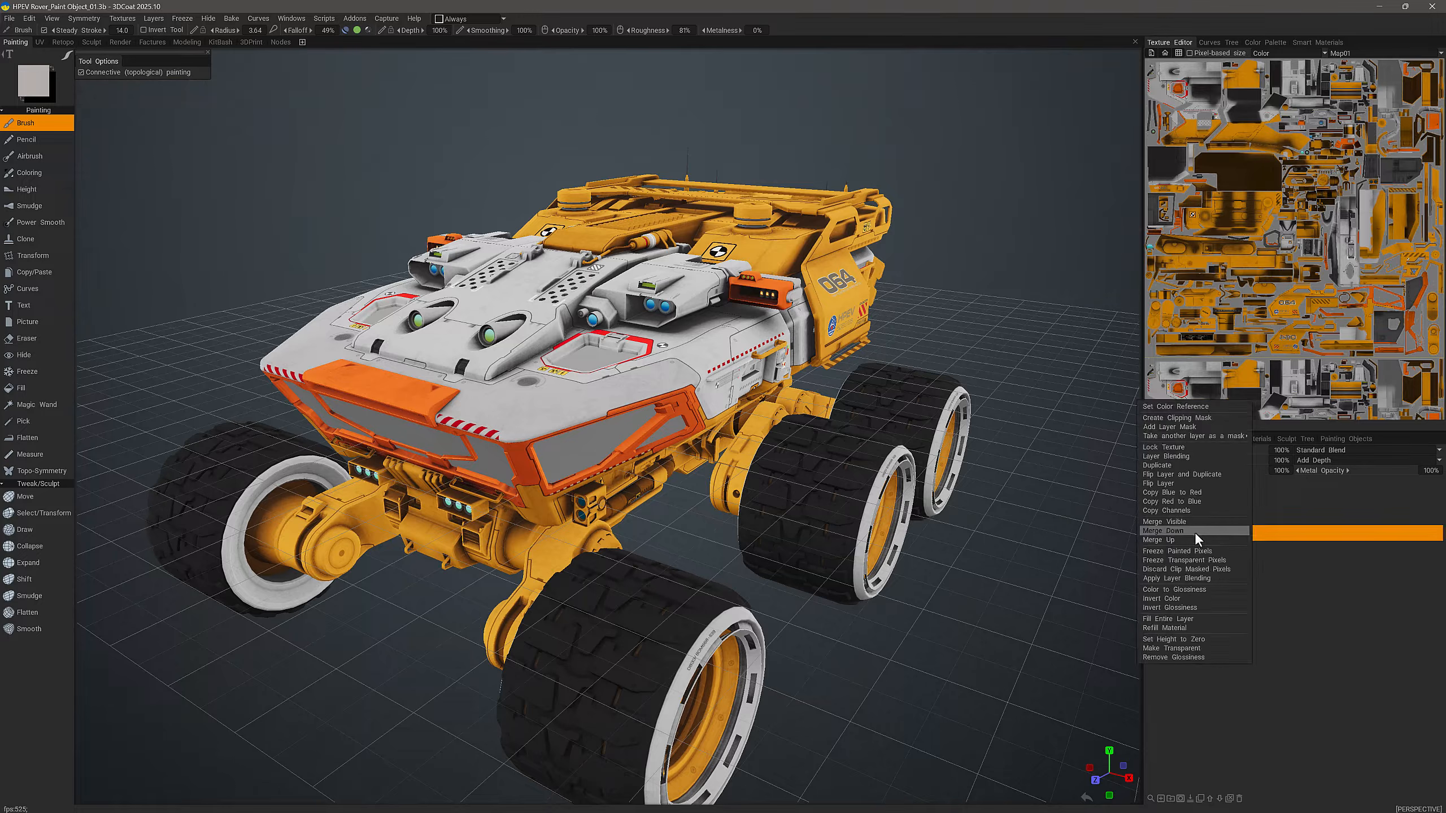
pyautogui.click(1173, 511)
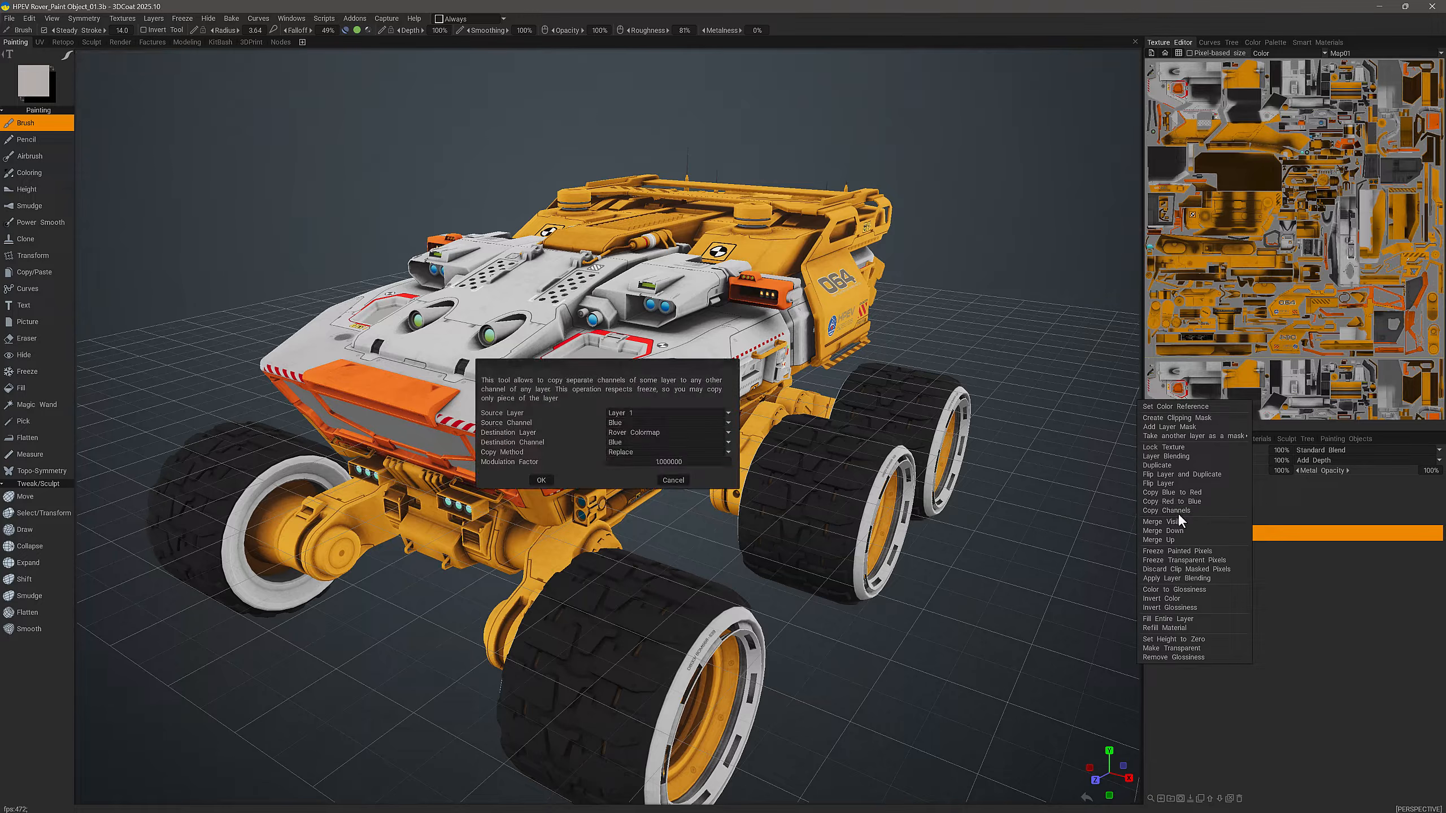
pyautogui.moveTo(635, 362); pyautogui.dragTo(981, 424)
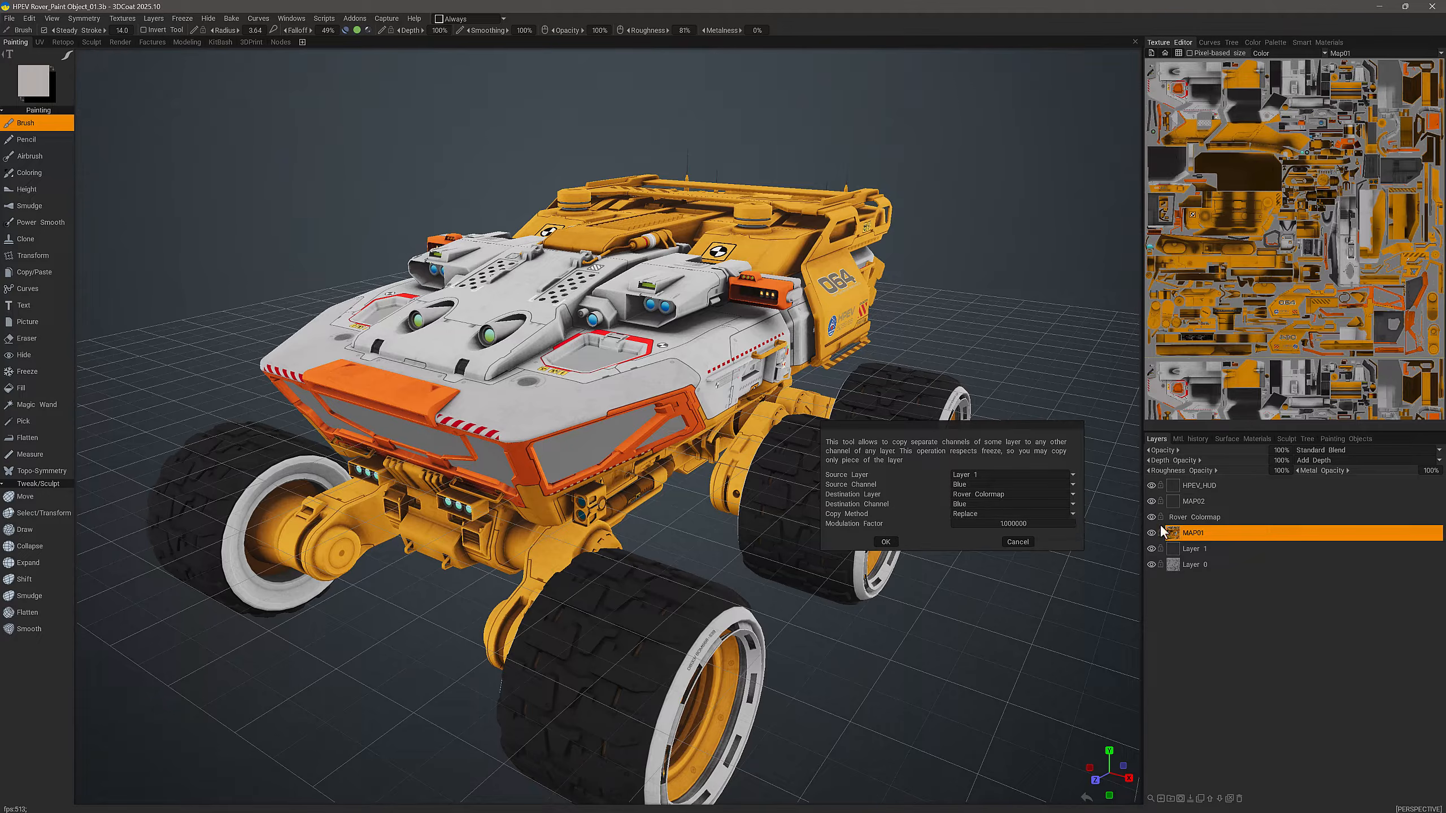
pyautogui.click(988, 474)
pyautogui.click(979, 505)
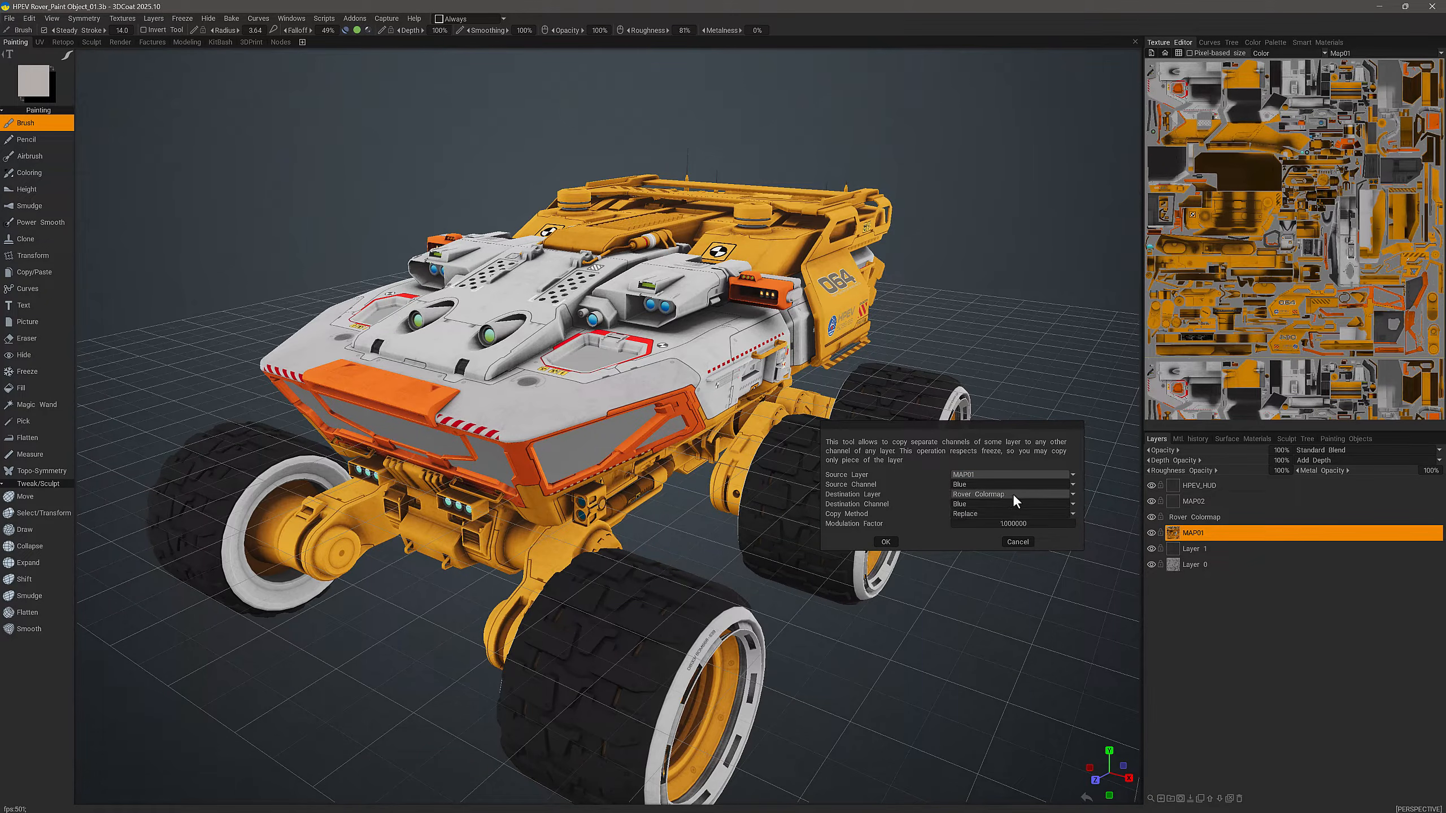
# Step: Copy MAP01's Red channel into the Red channel of the Rover Colormap layer with the Replace method
pyautogui.click(975, 483)
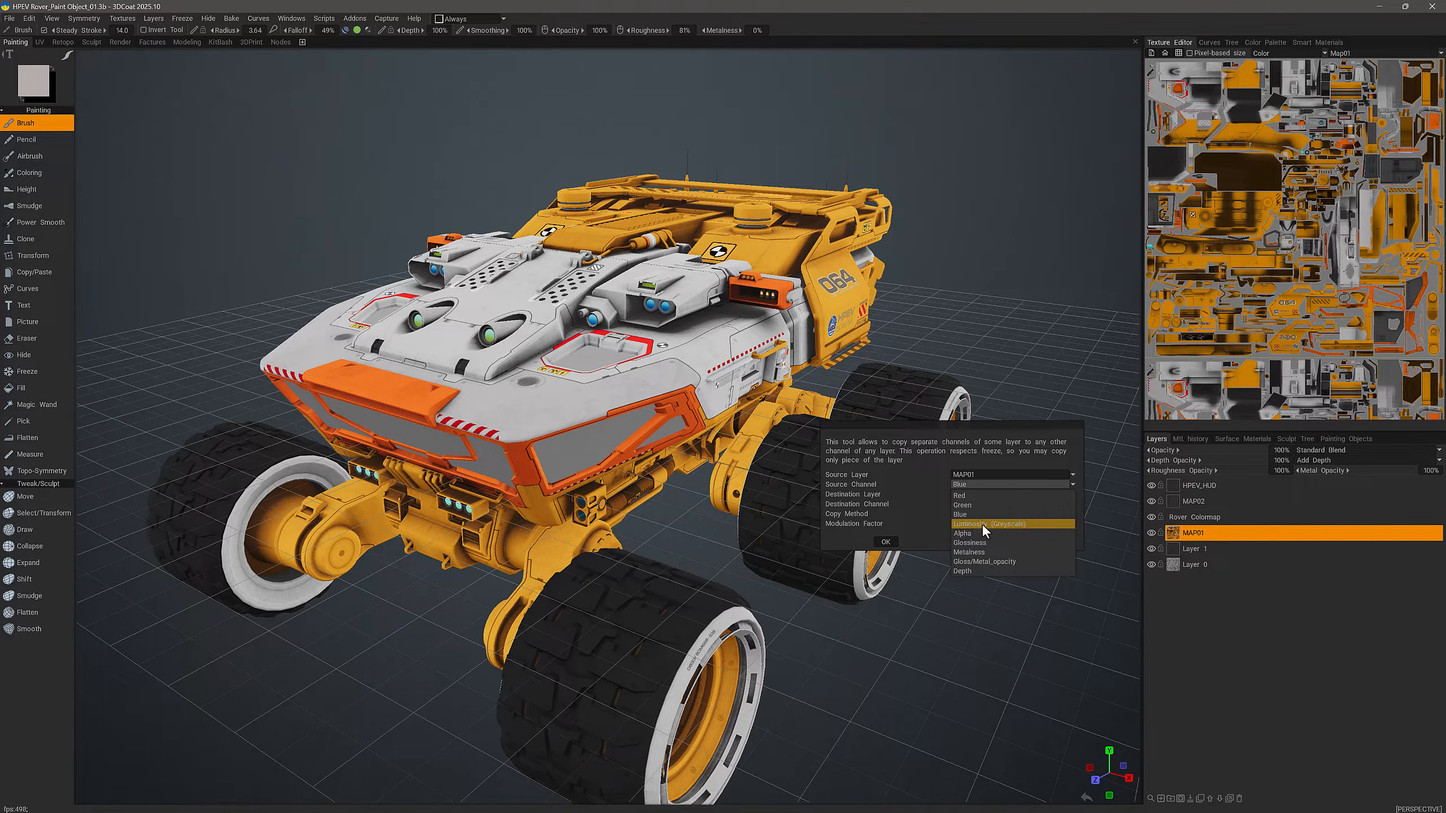
pyautogui.click(994, 495)
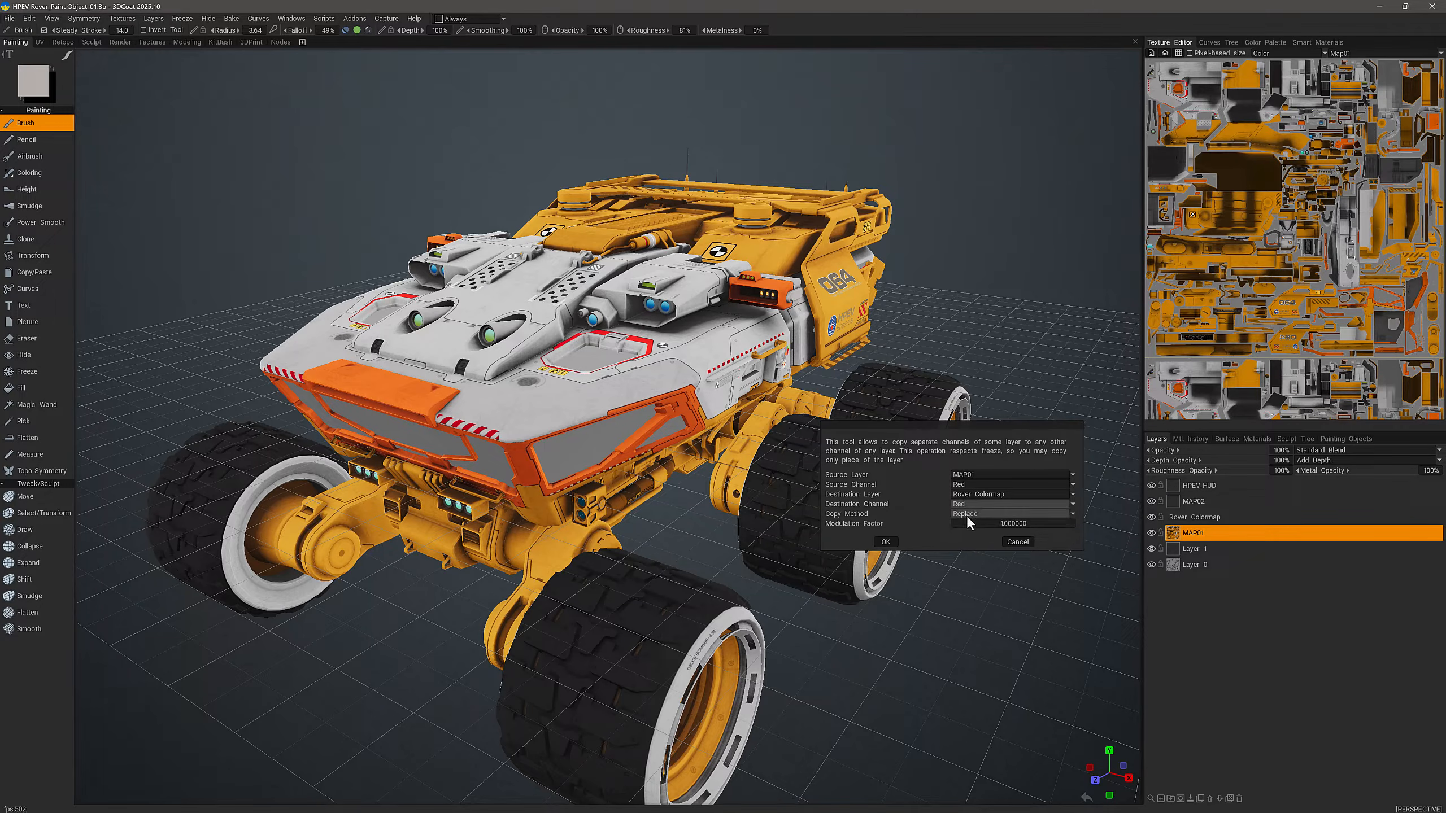
pyautogui.click(970, 514)
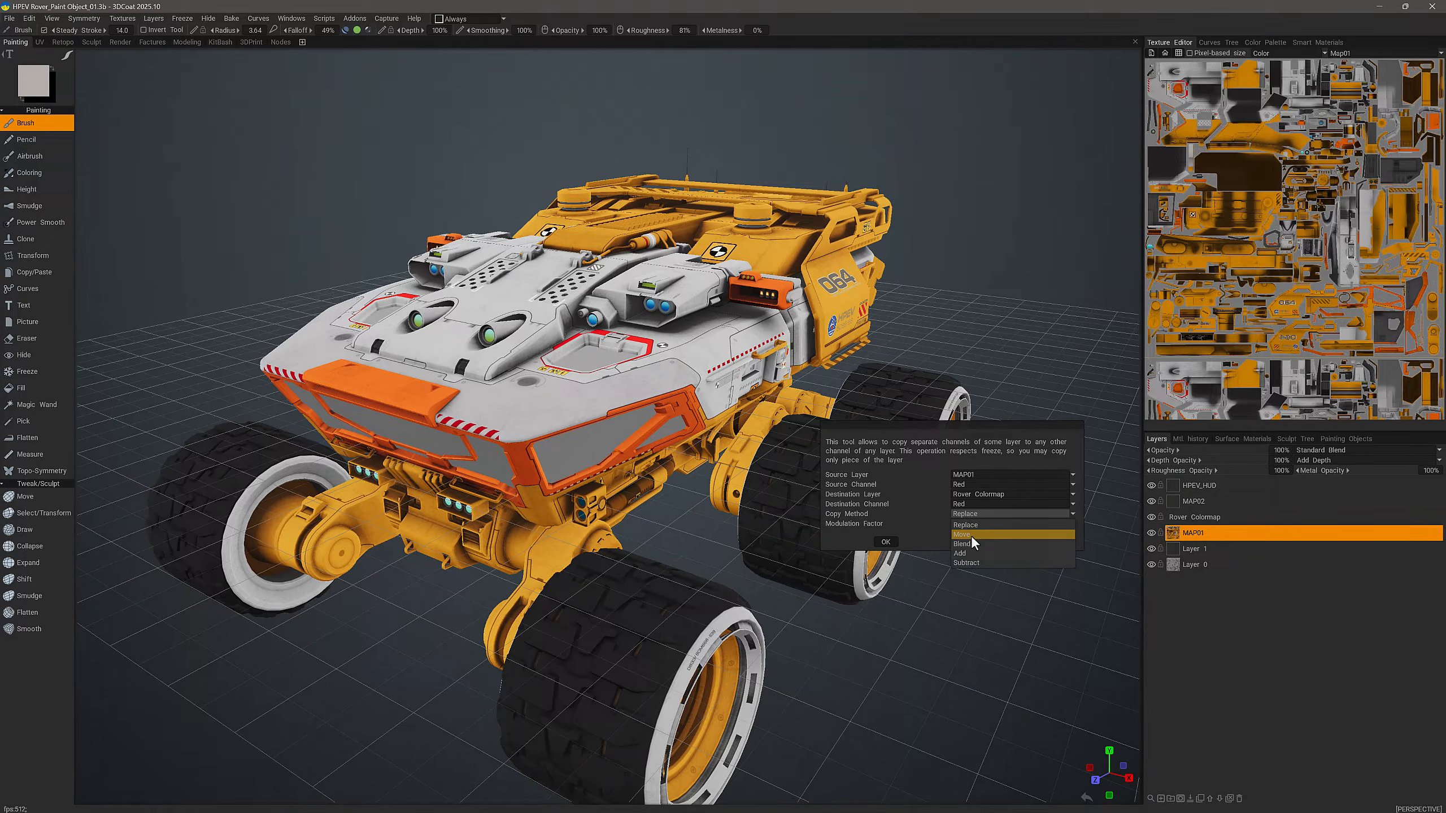
pyautogui.click(885, 541)
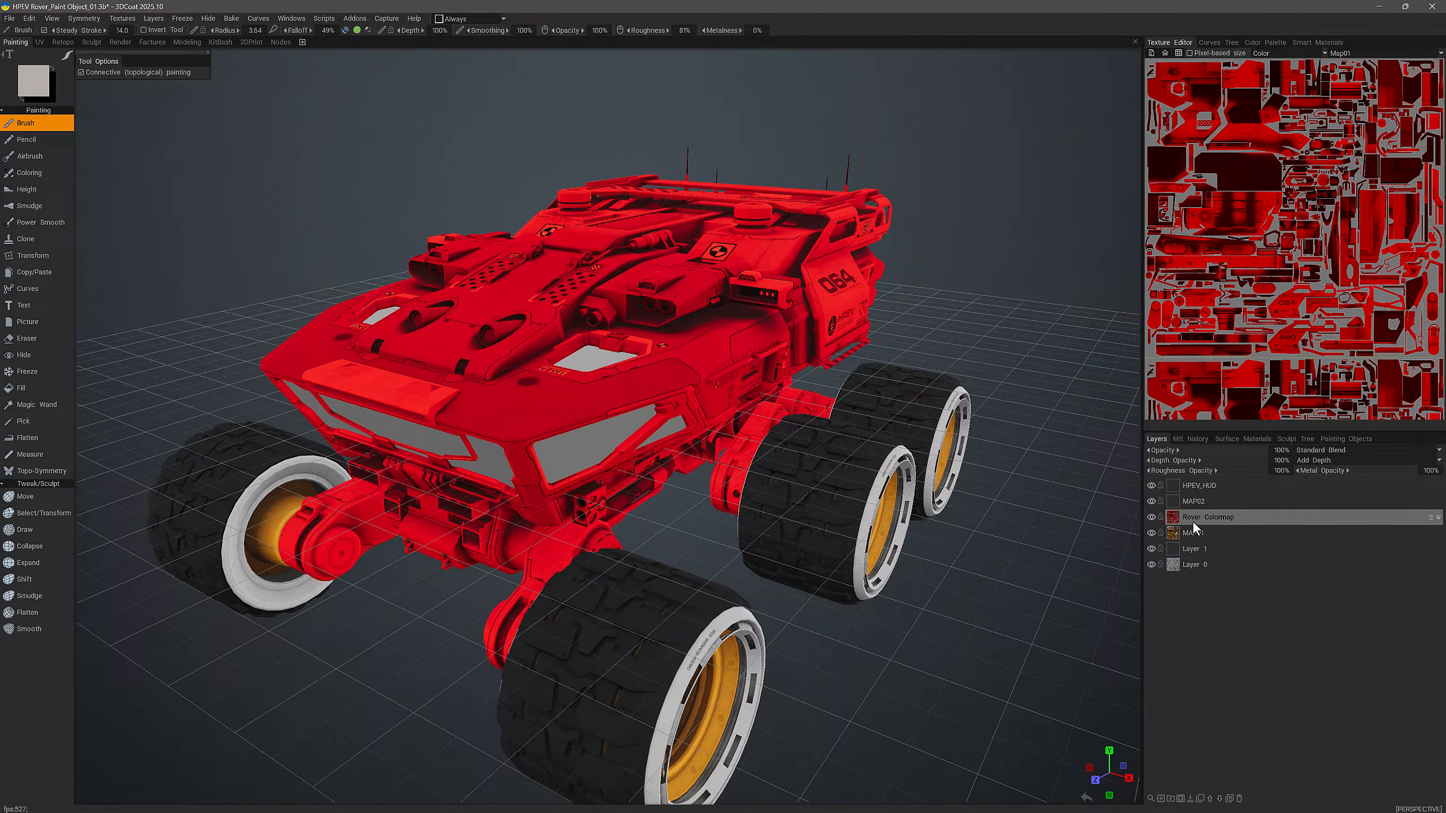
# Step: Copy MAP01's Green channel into the Green channel of the Rover Colormap layer
pyautogui.rightClick(1197, 517)
pyautogui.click(1172, 495)
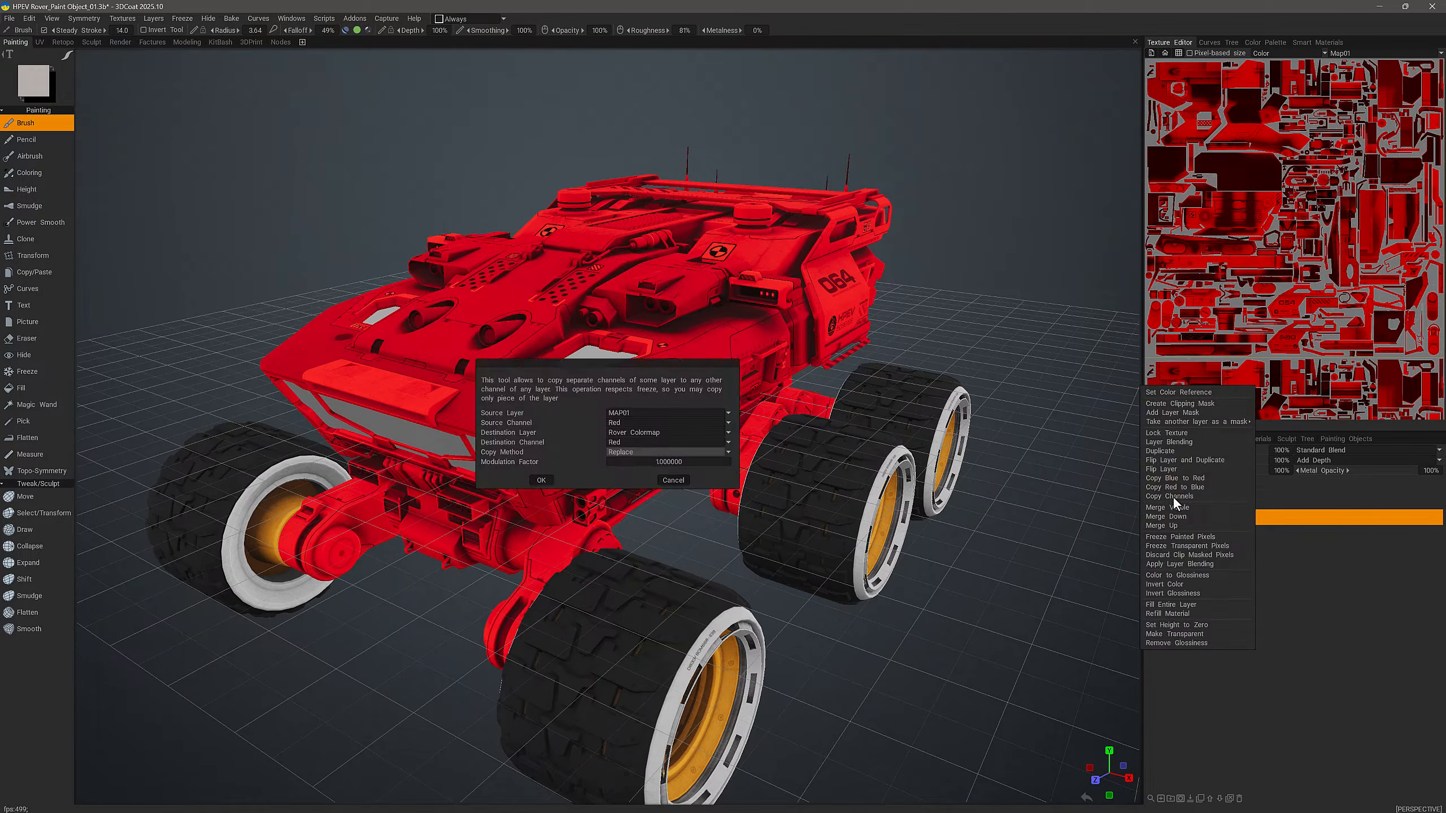
pyautogui.click(641, 423)
pyautogui.click(633, 443)
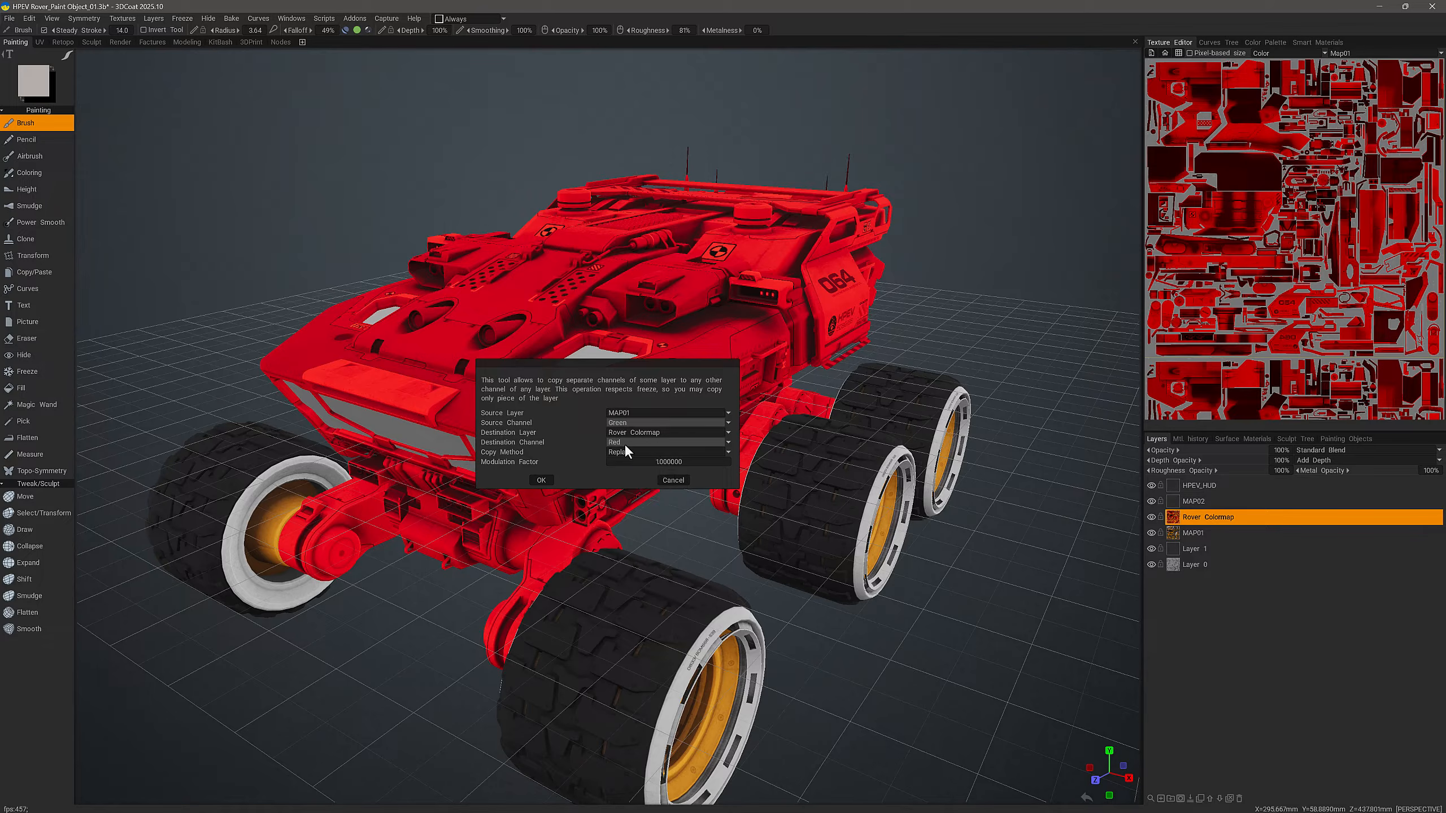
pyautogui.click(625, 443)
pyautogui.click(630, 462)
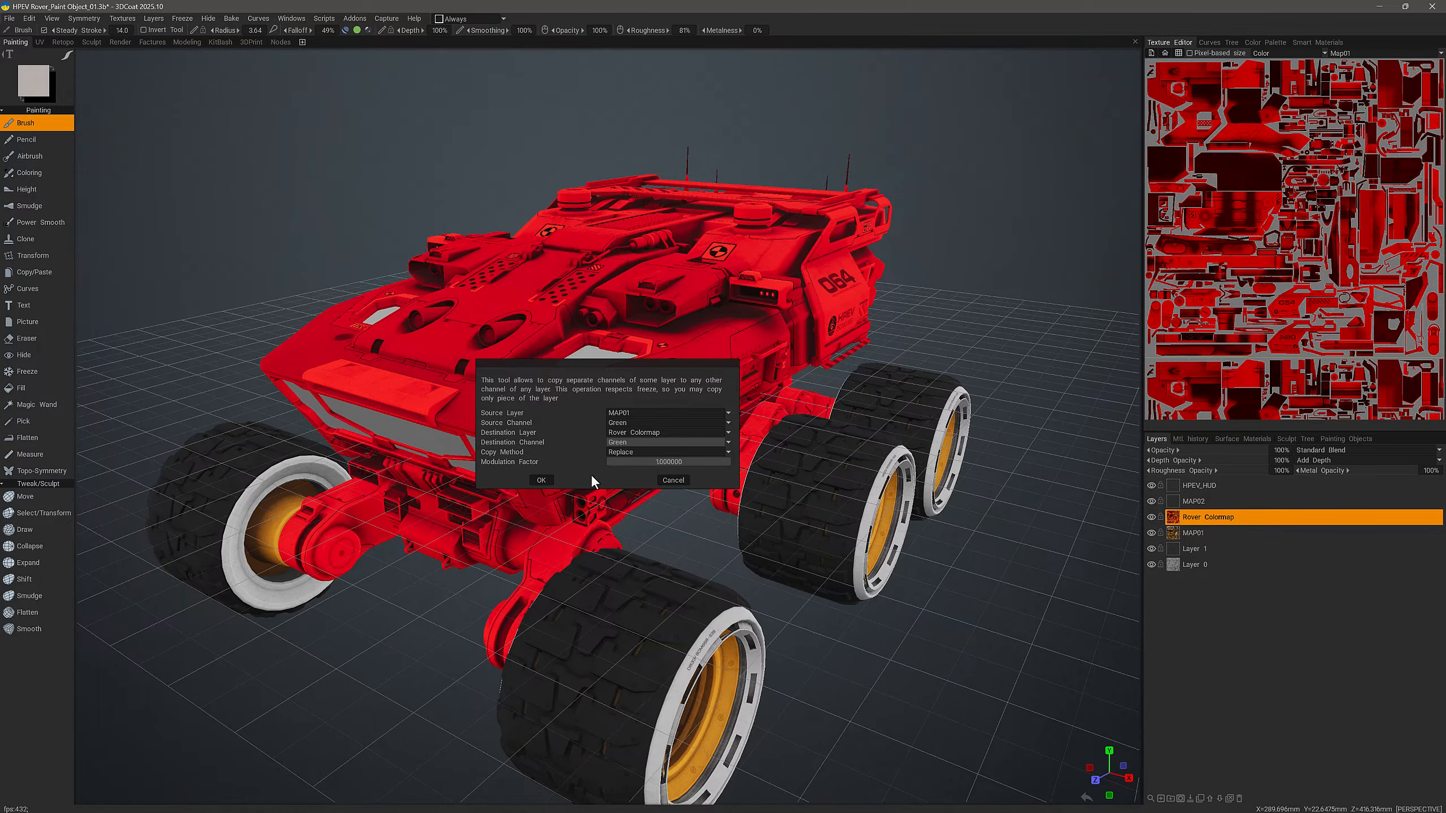
pyautogui.click(538, 481)
# Step: Copy MAP01's Blue channel into the Blue channel of the Rover Colormap layer
pyautogui.rightClick(1190, 517)
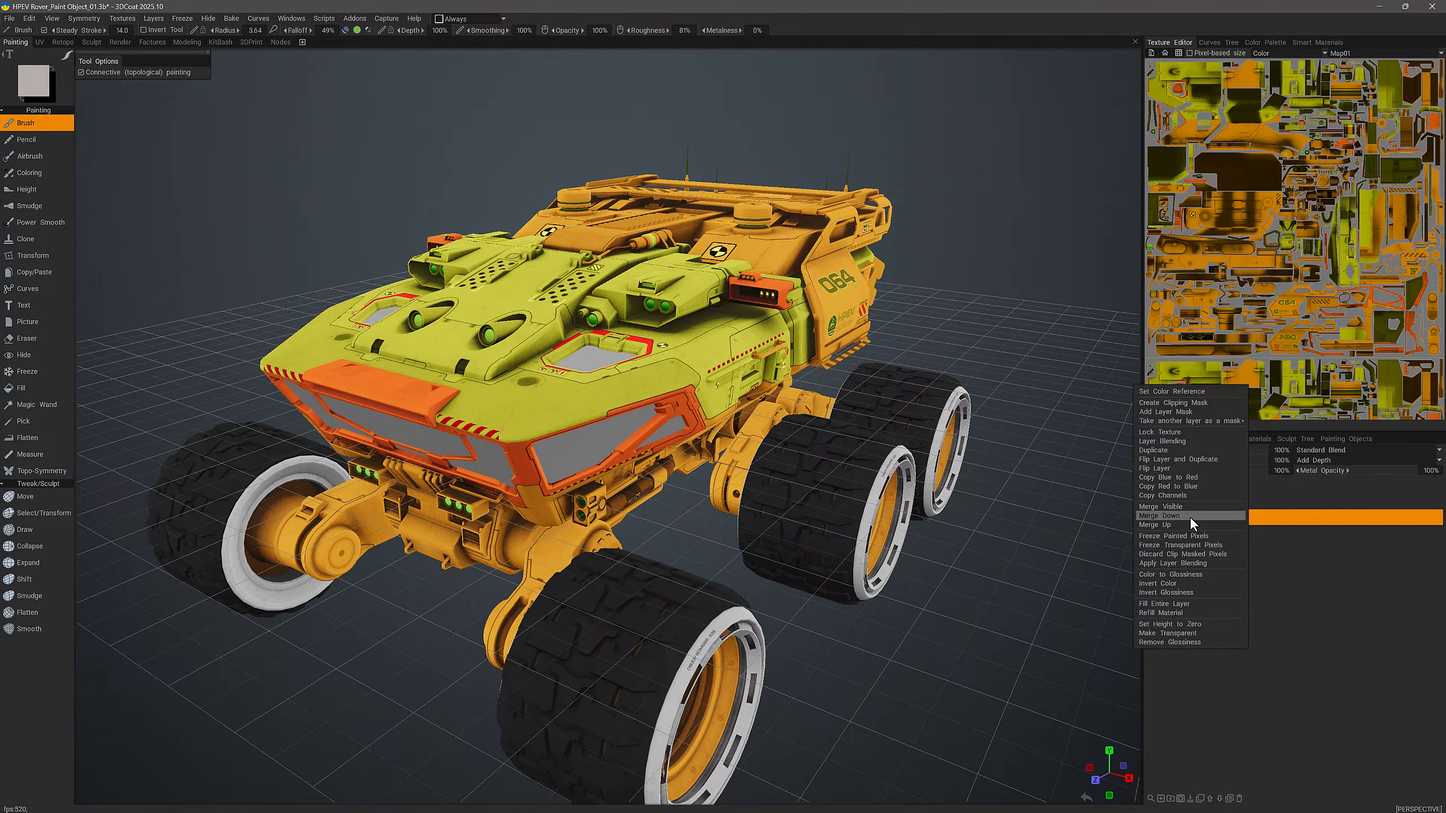
pyautogui.click(1164, 495)
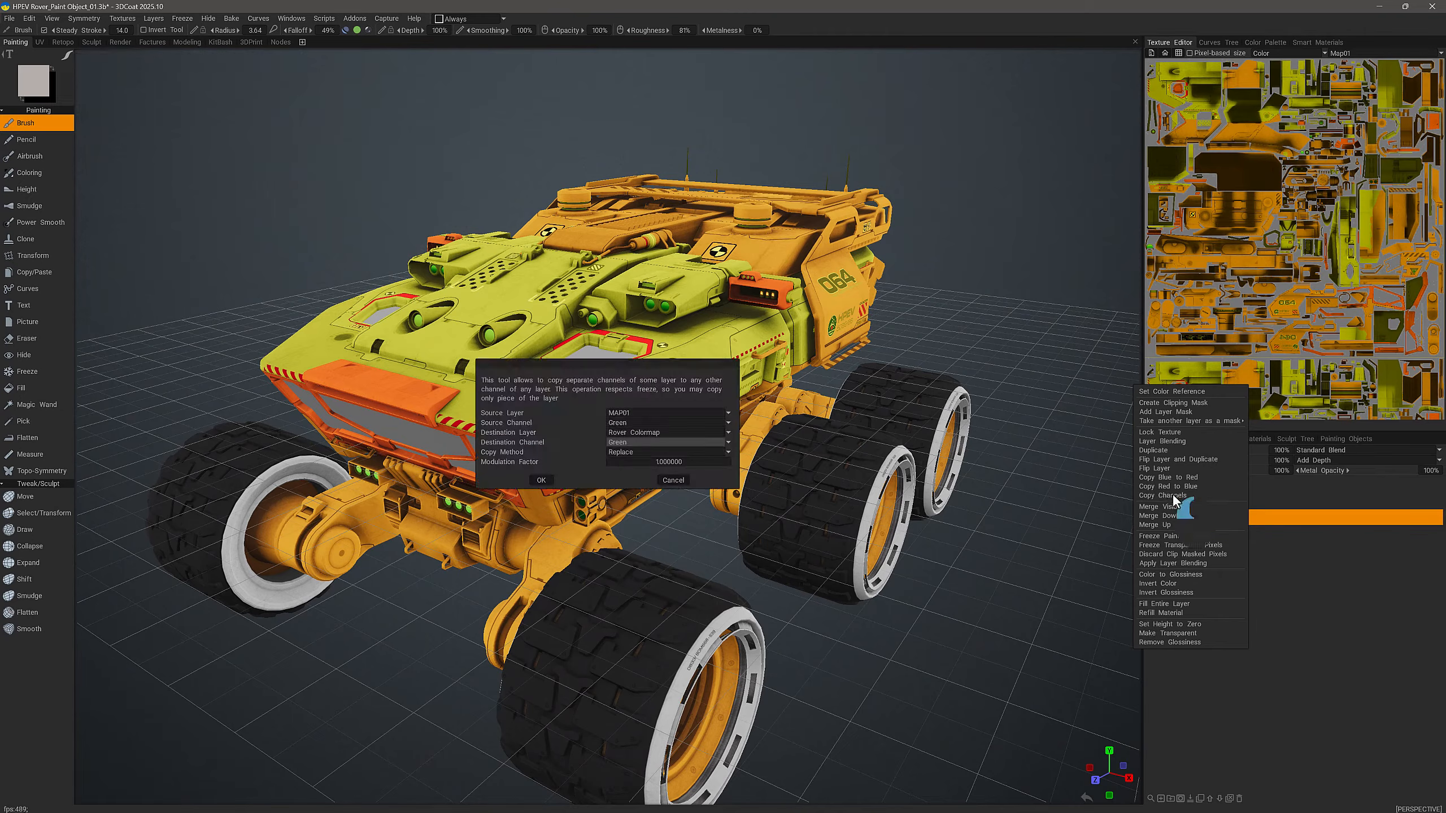
pyautogui.click(641, 424)
pyautogui.click(624, 453)
pyautogui.click(622, 442)
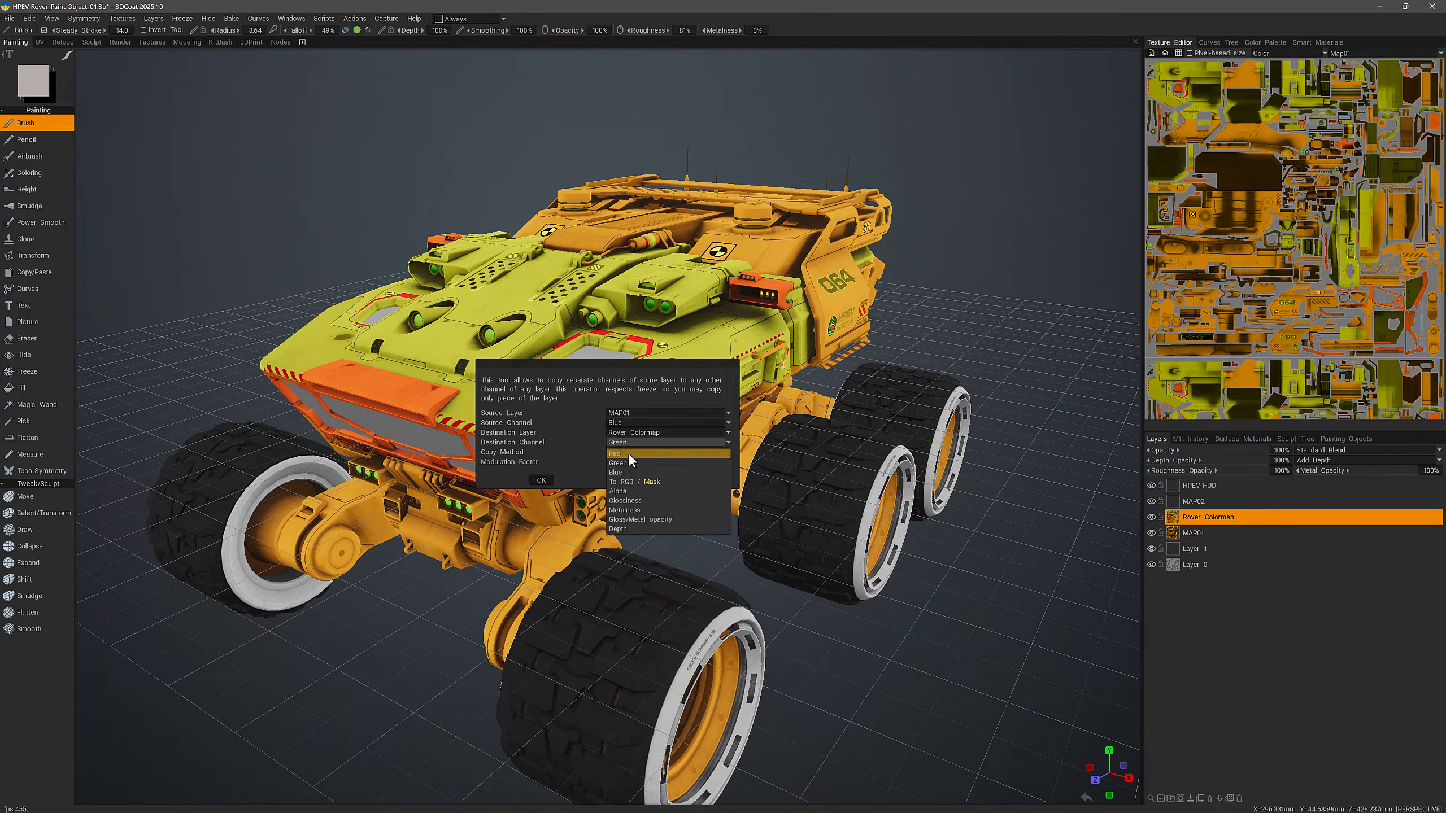
pyautogui.click(626, 473)
pyautogui.click(544, 480)
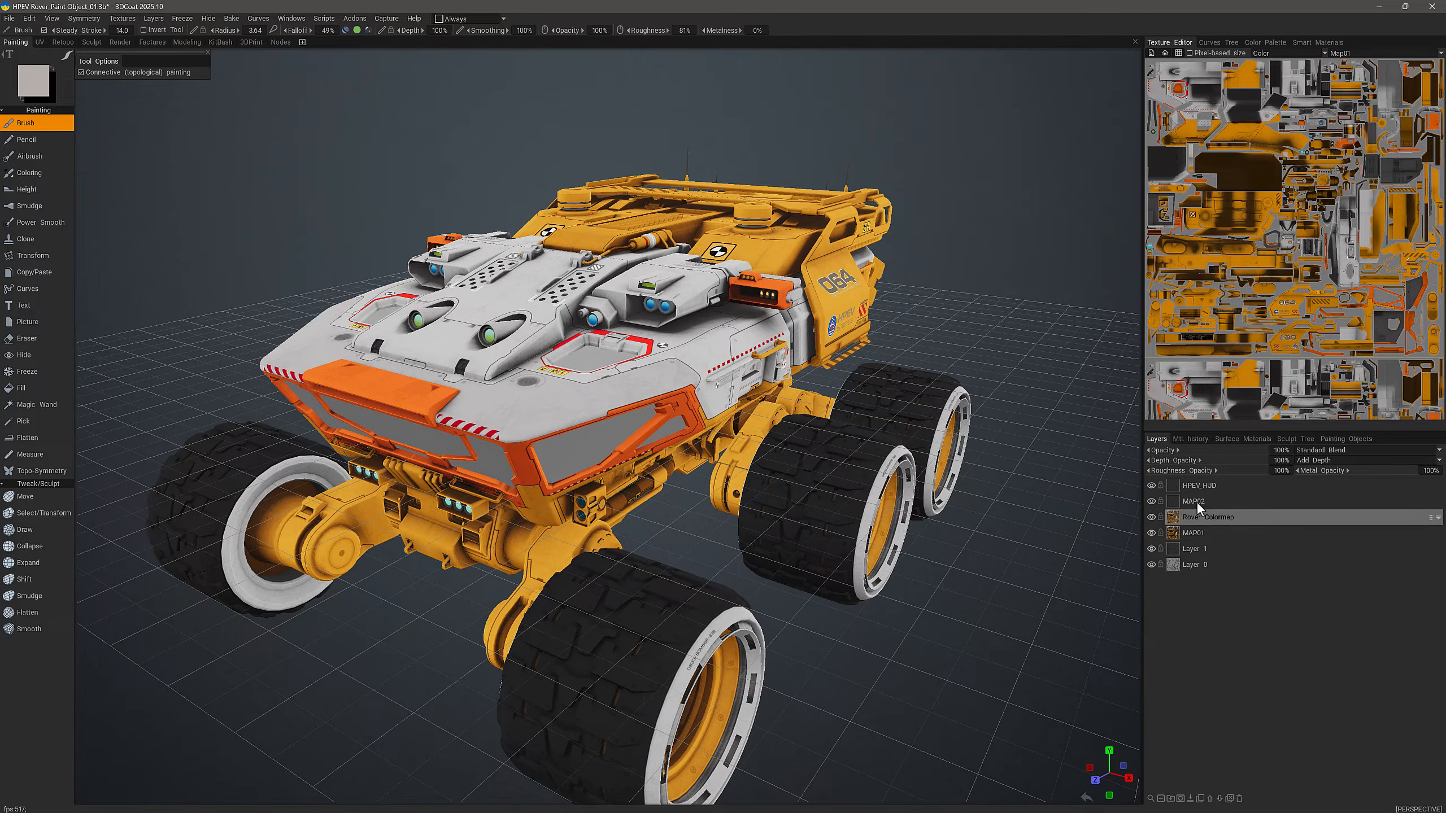
pyautogui.click(1204, 516)
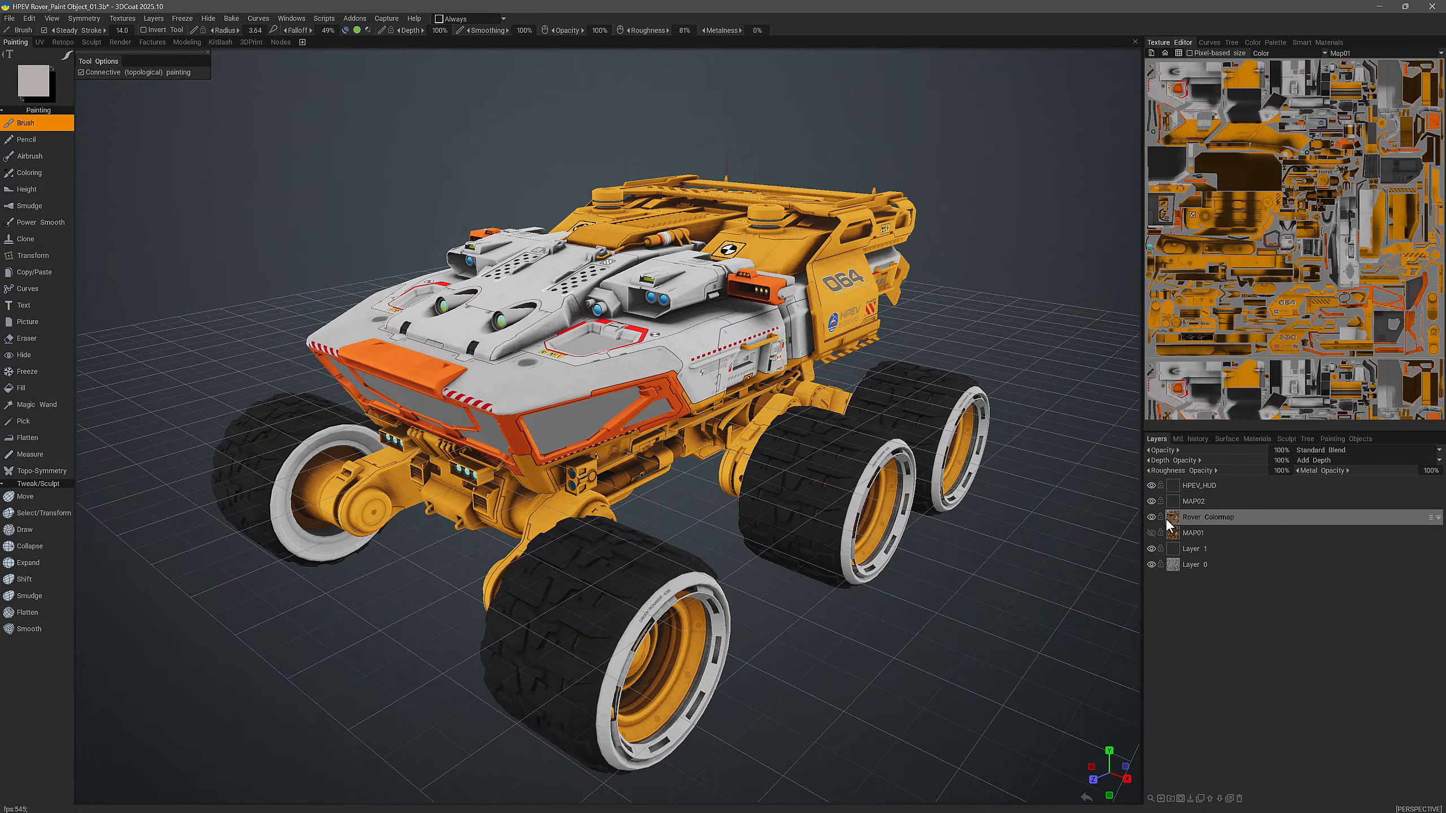